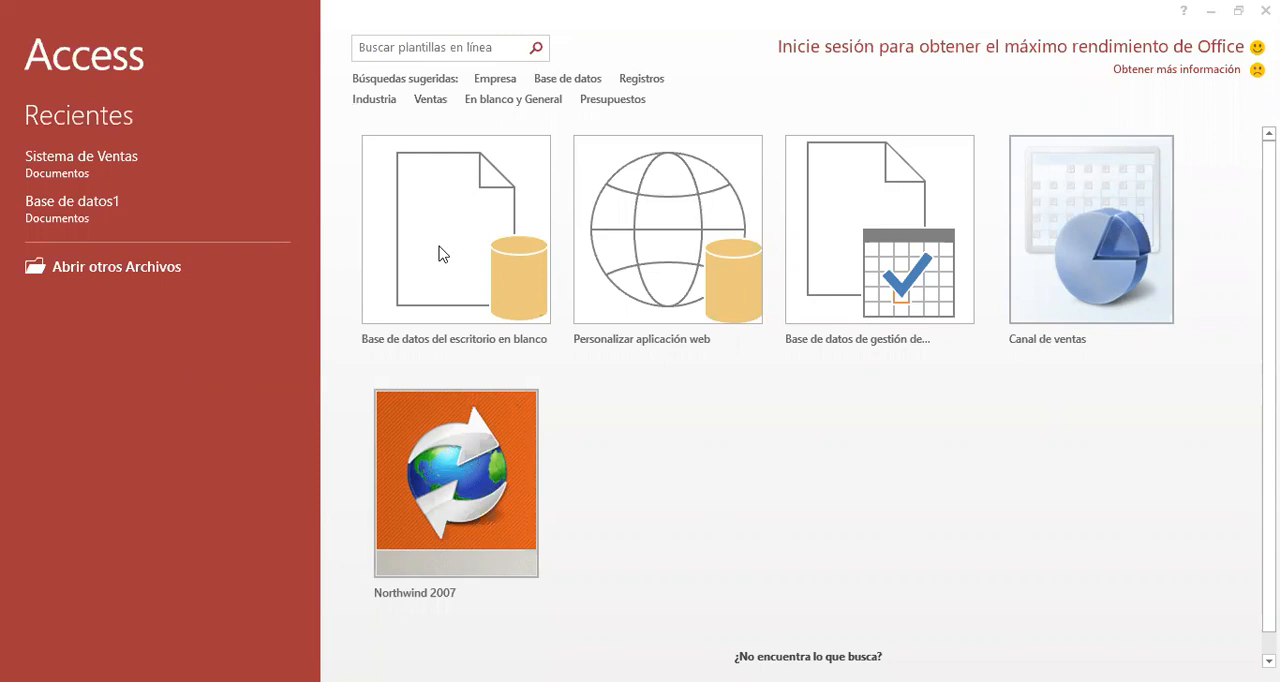
- Create a blank desktop database with the file name "Sistema de ventas"
click(439, 253)
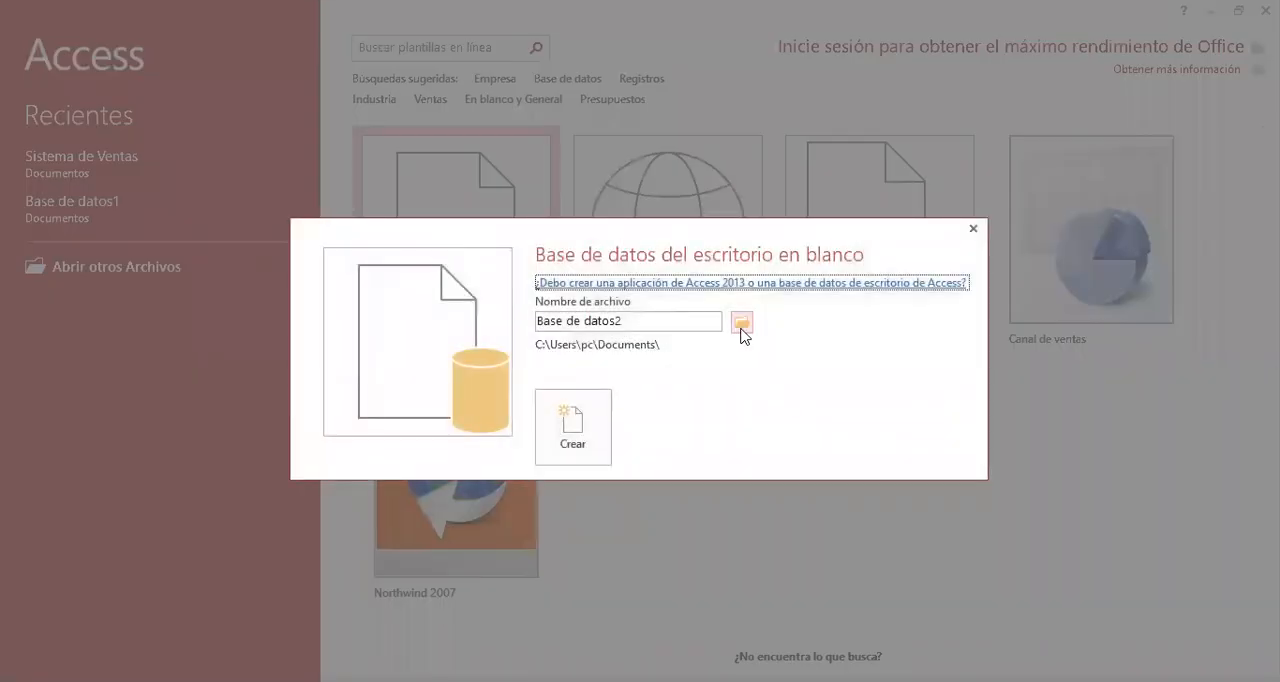
click(640, 320)
drag(663, 321, 488, 308)
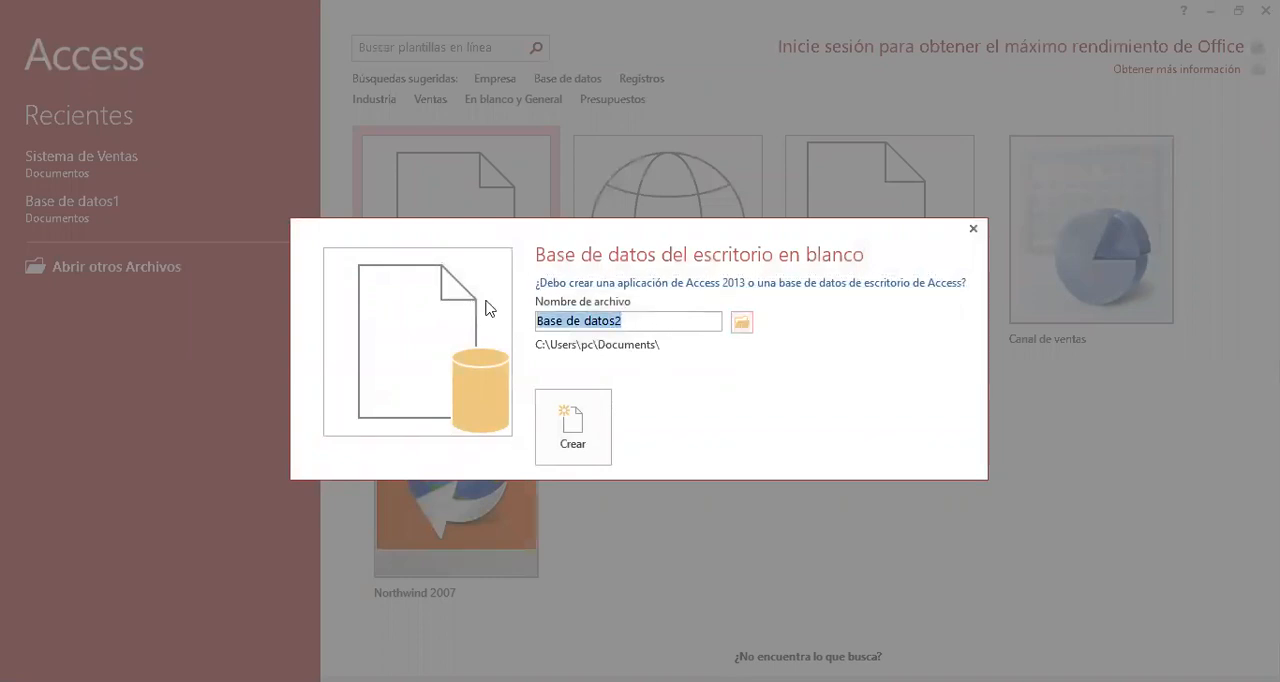
key(BackSpace)
text(Sisetam)
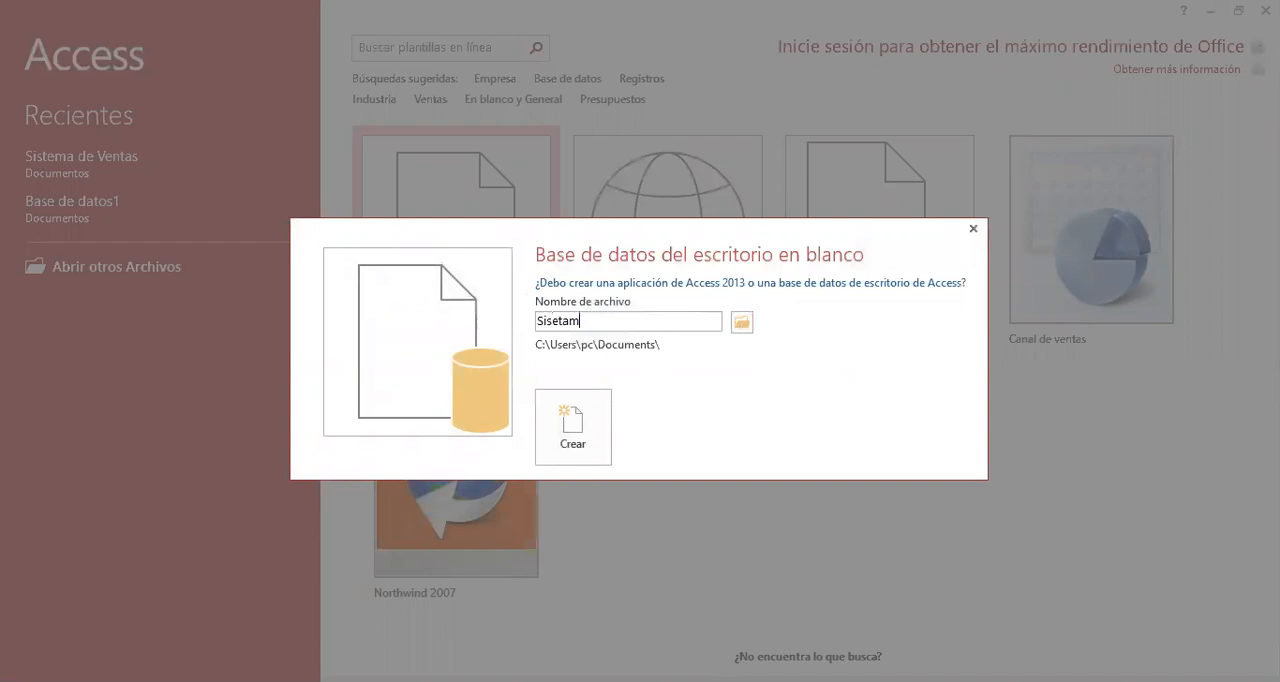
key(BackSpace)
key(BackSpace)
key(BackSpace)
key(BackSpace)
text(tema de ventas)
click(569, 397)
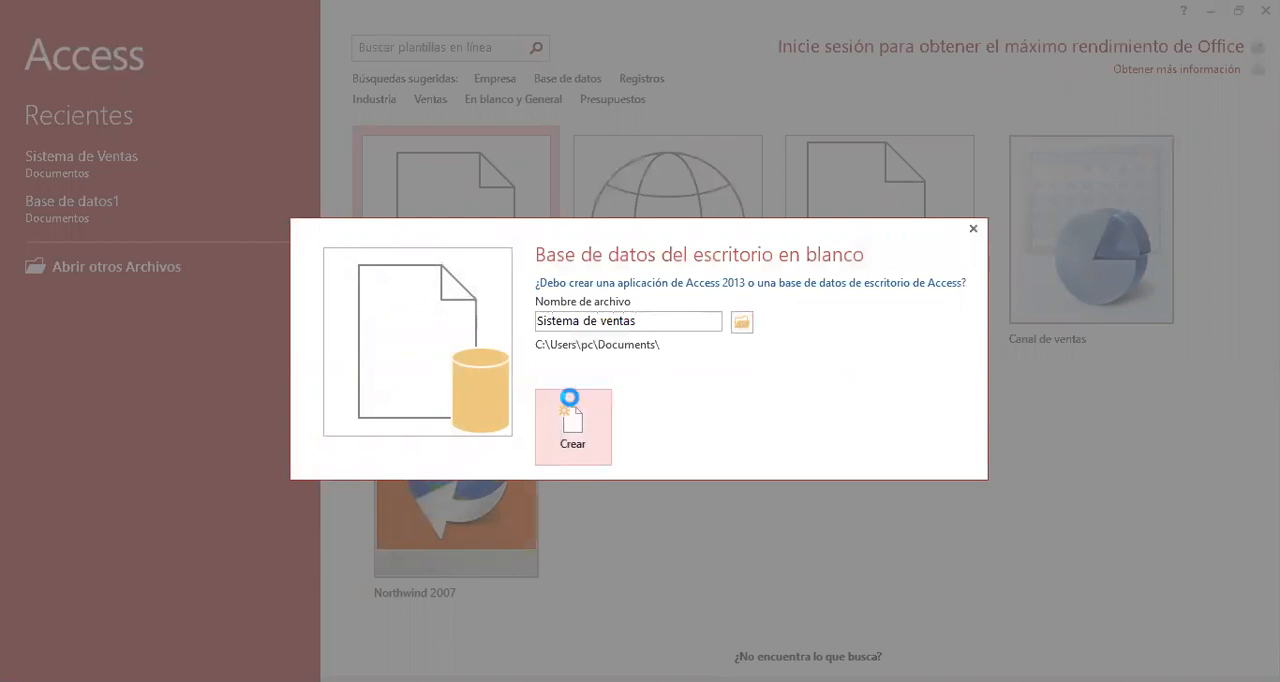
click(596, 408)
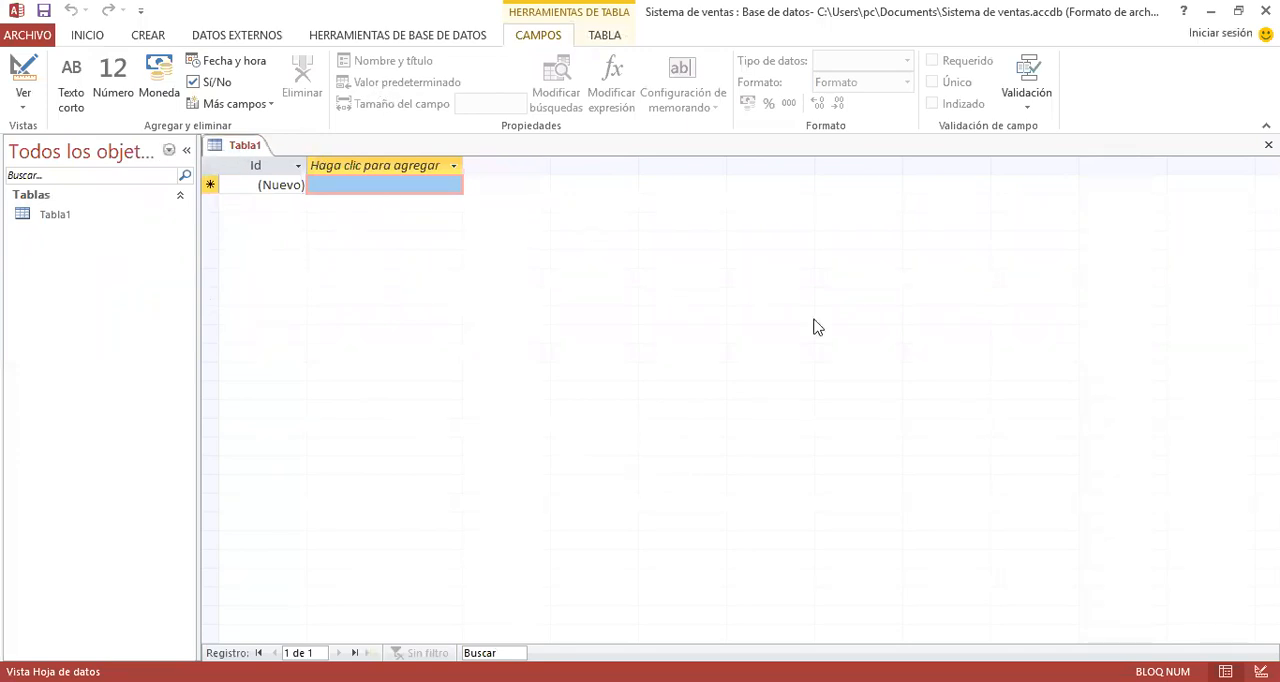
- Close the default table Tabla1 and start a new table in design view
right_click(256, 148)
click(281, 180)
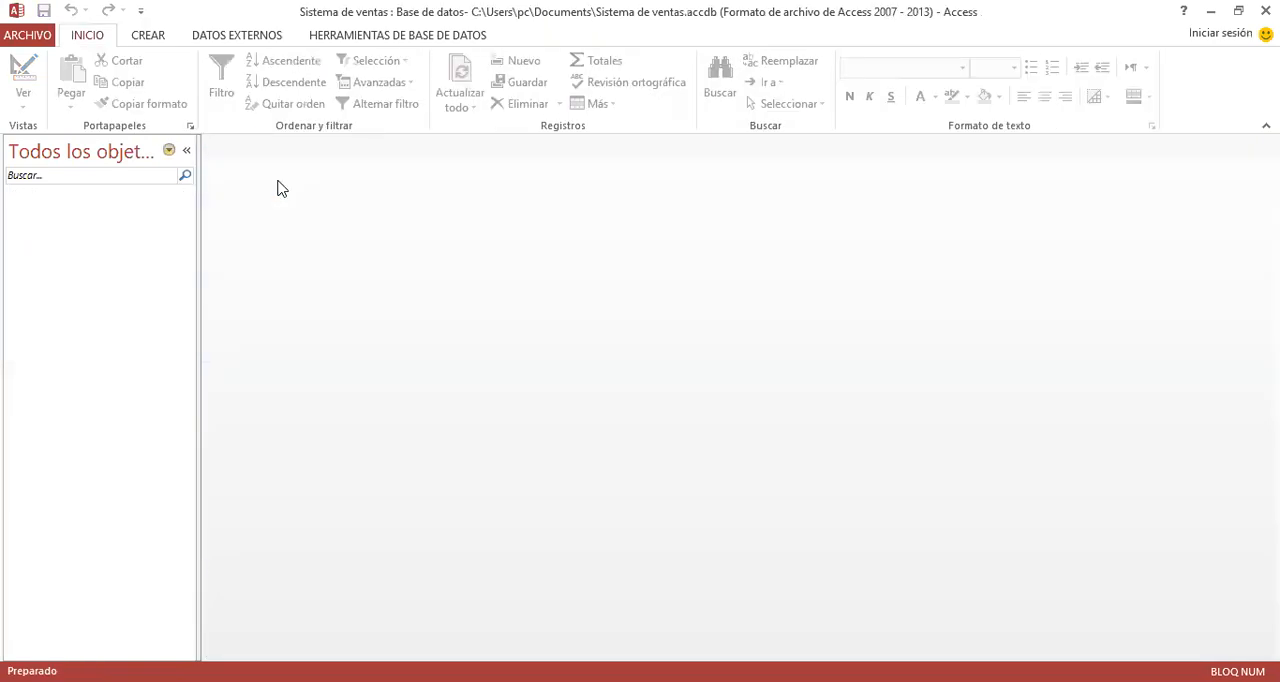
click(140, 38)
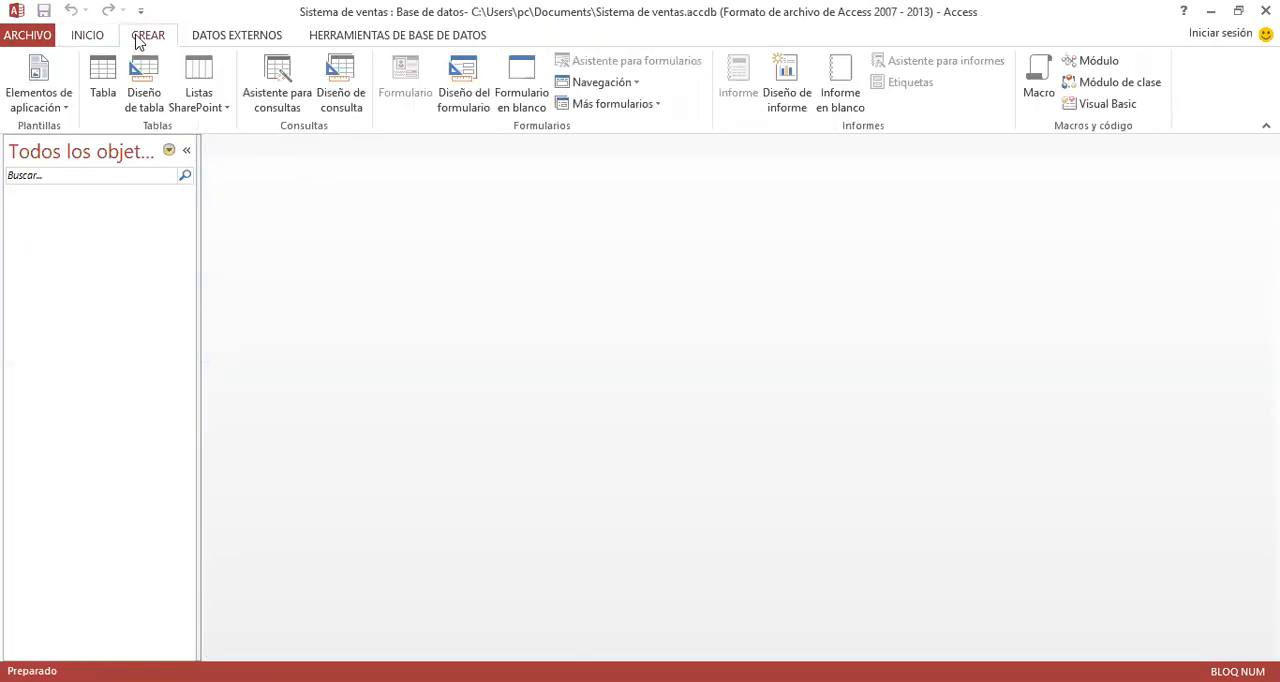
click(148, 103)
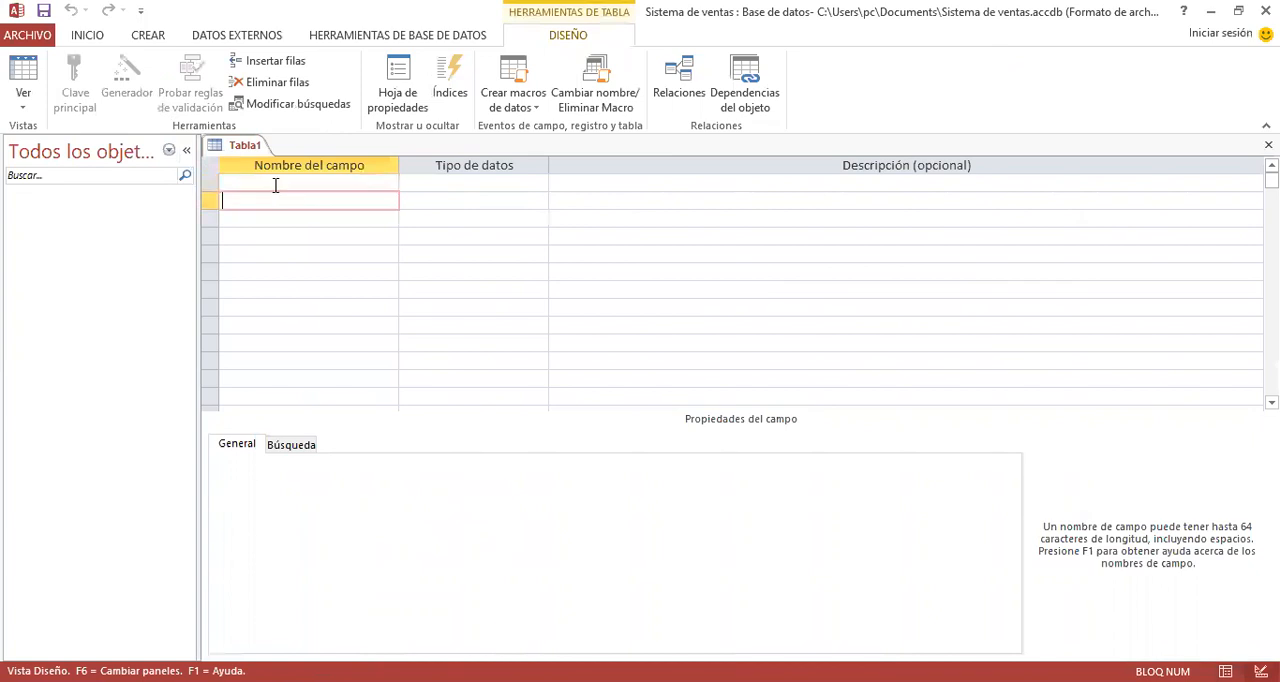
- Add a Texto corto field named Codigo_vendedor as the first field, with a field size of 5
text(odiug)
text(_vendedor)
key(Tab)
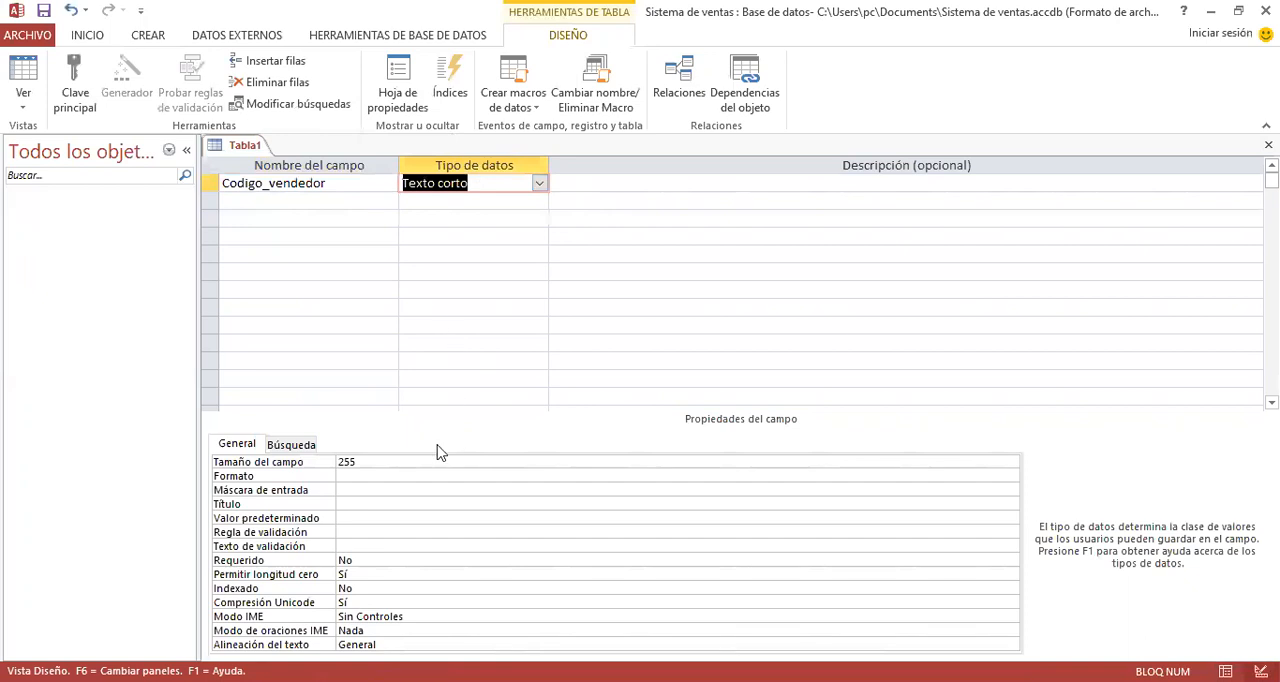
click(380, 461)
click(258, 458)
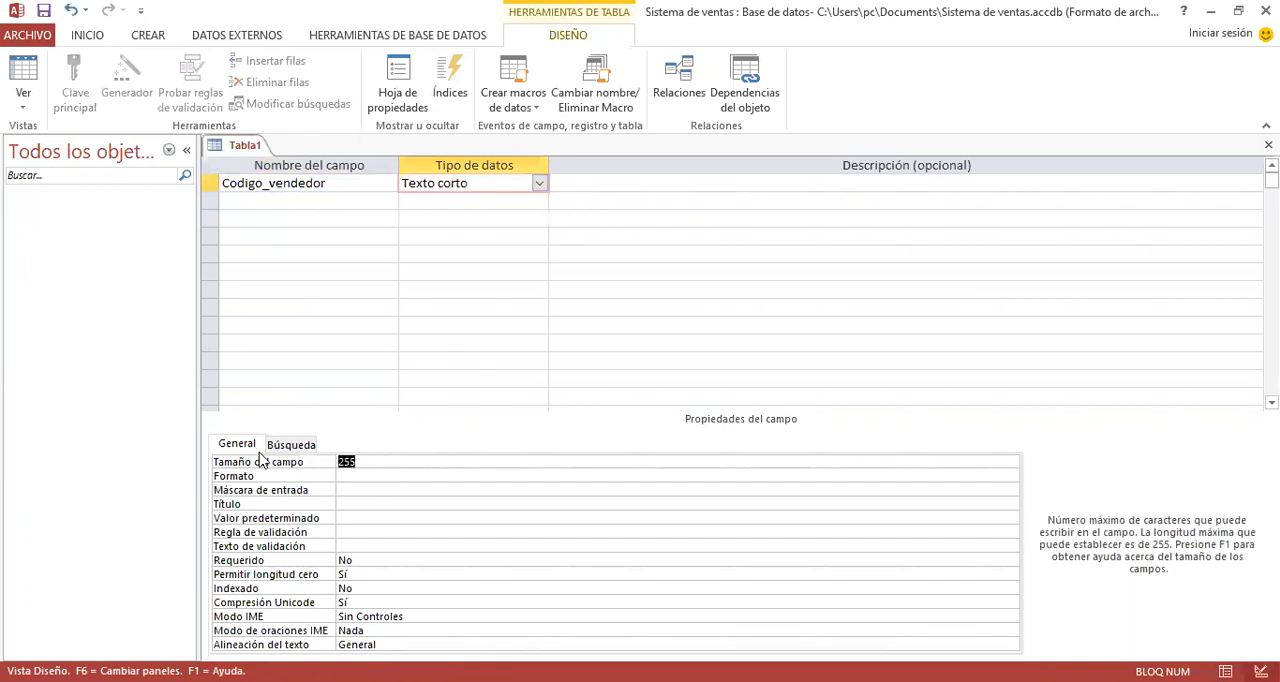
text(5)
- Add the Texto corto fields Apellidos and Nombres below the vendor code field
click(287, 200)
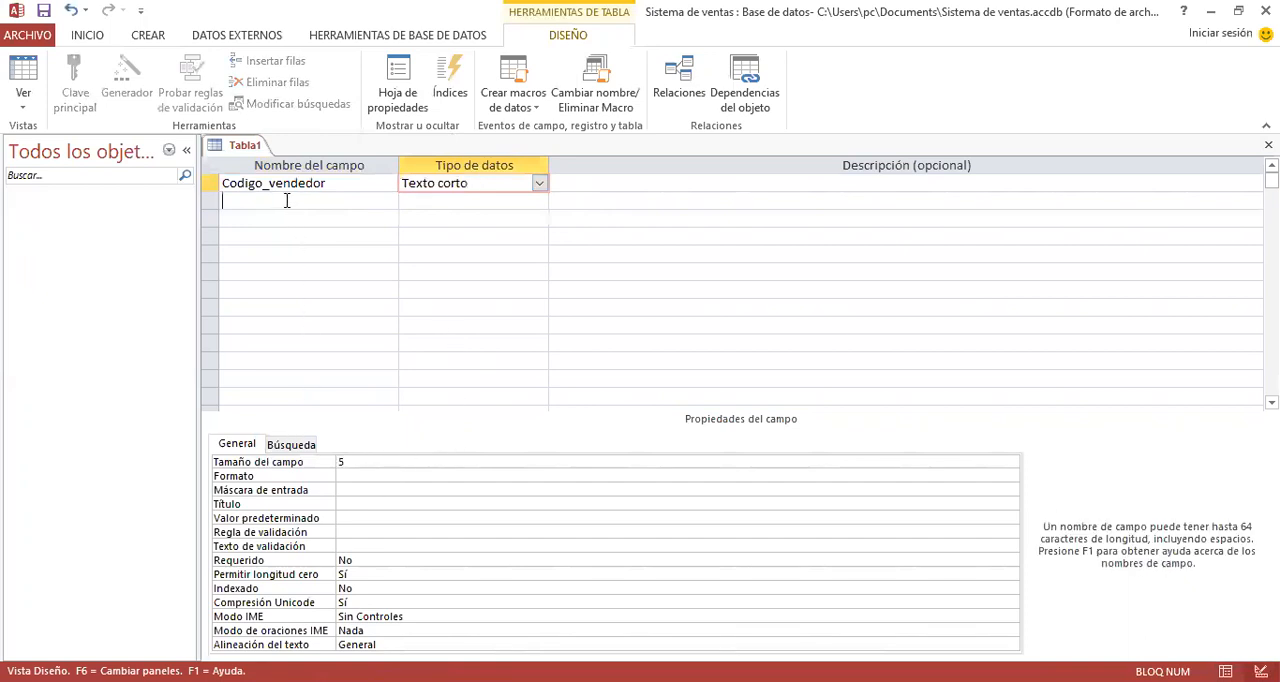
text(Apellidos)
key(Tab)
key(Down)
key(Left)
text(Nombres)
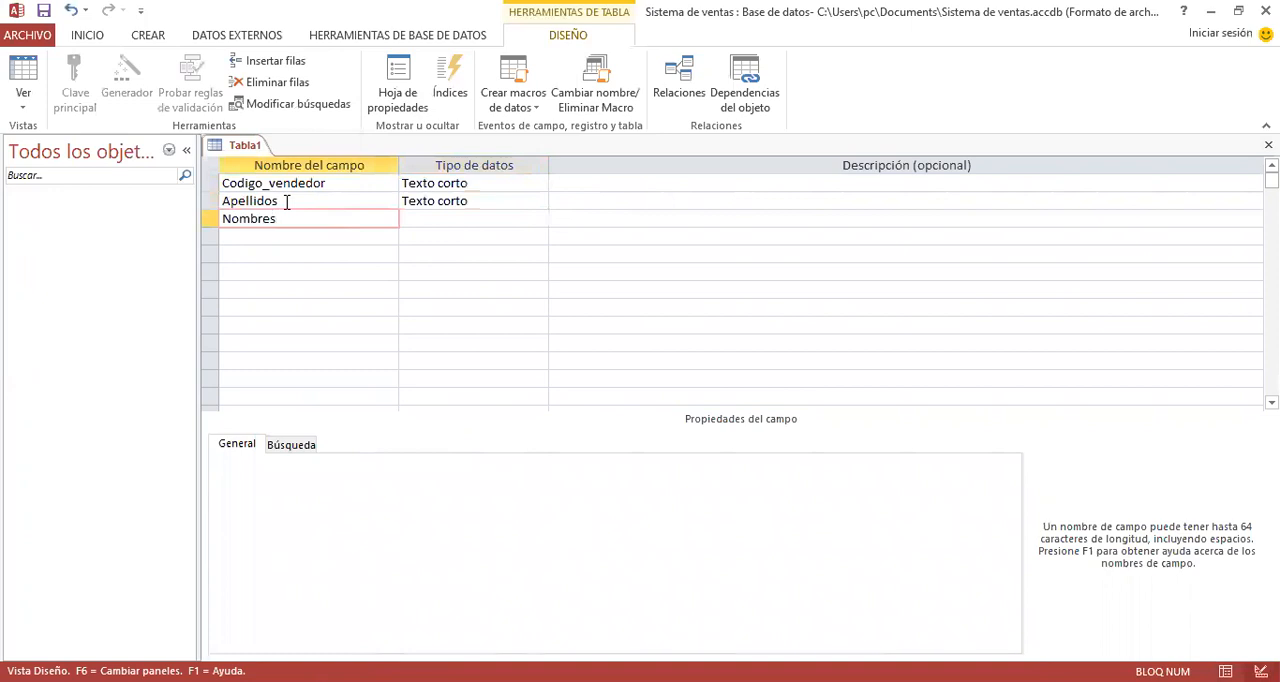
key(Down)
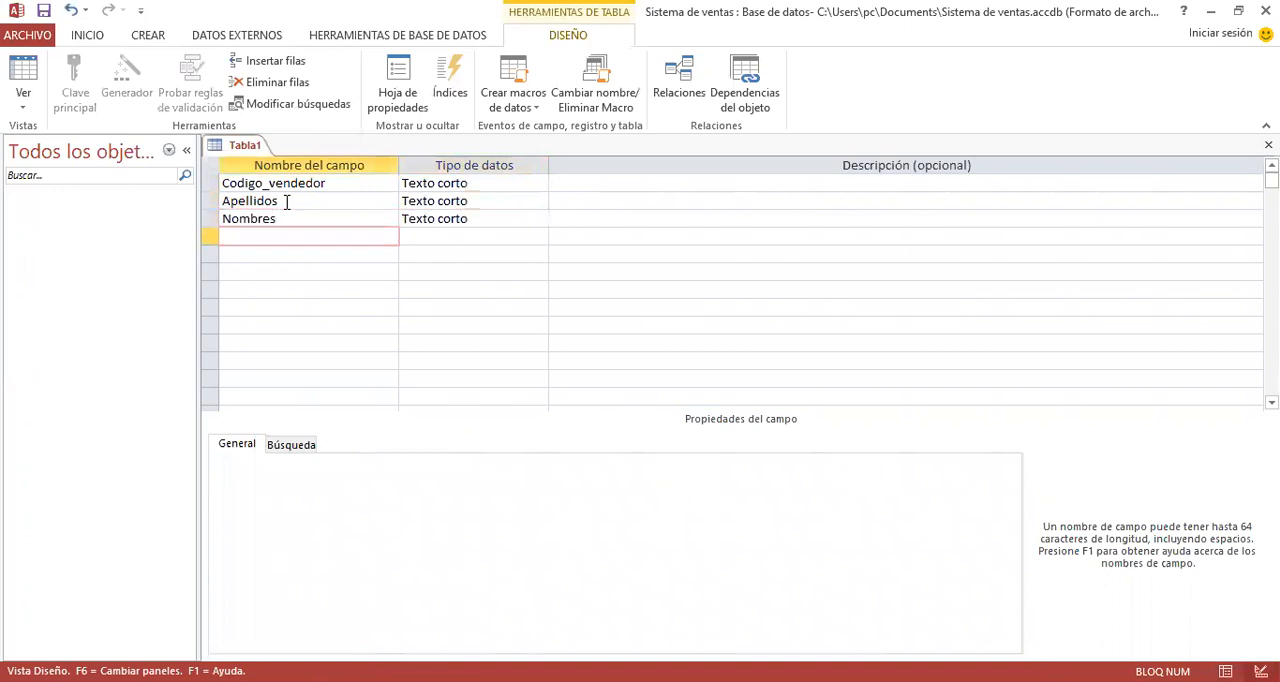
- Add the fields Fecha_Nacimiento and Código_distrito below Nombres
text(Fecha_Nacimiento)
key(Tab)
key(Down)
text(Códi)
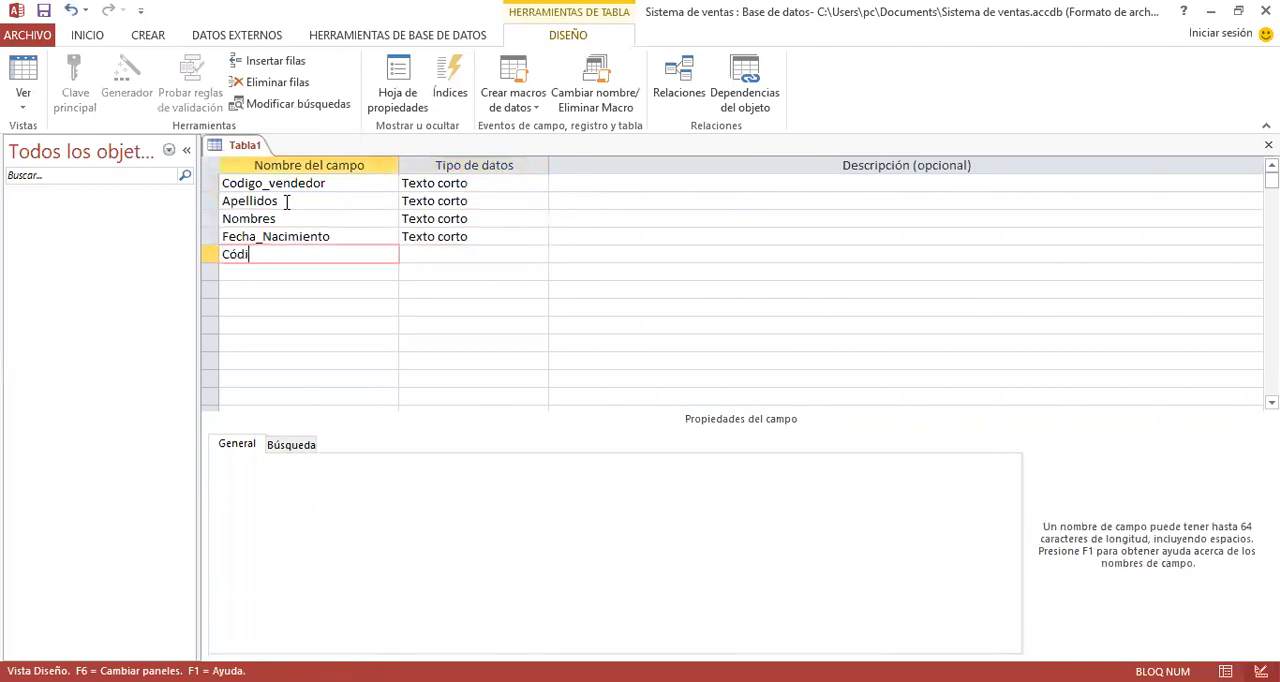
text(go_distrito)
key(Tab)
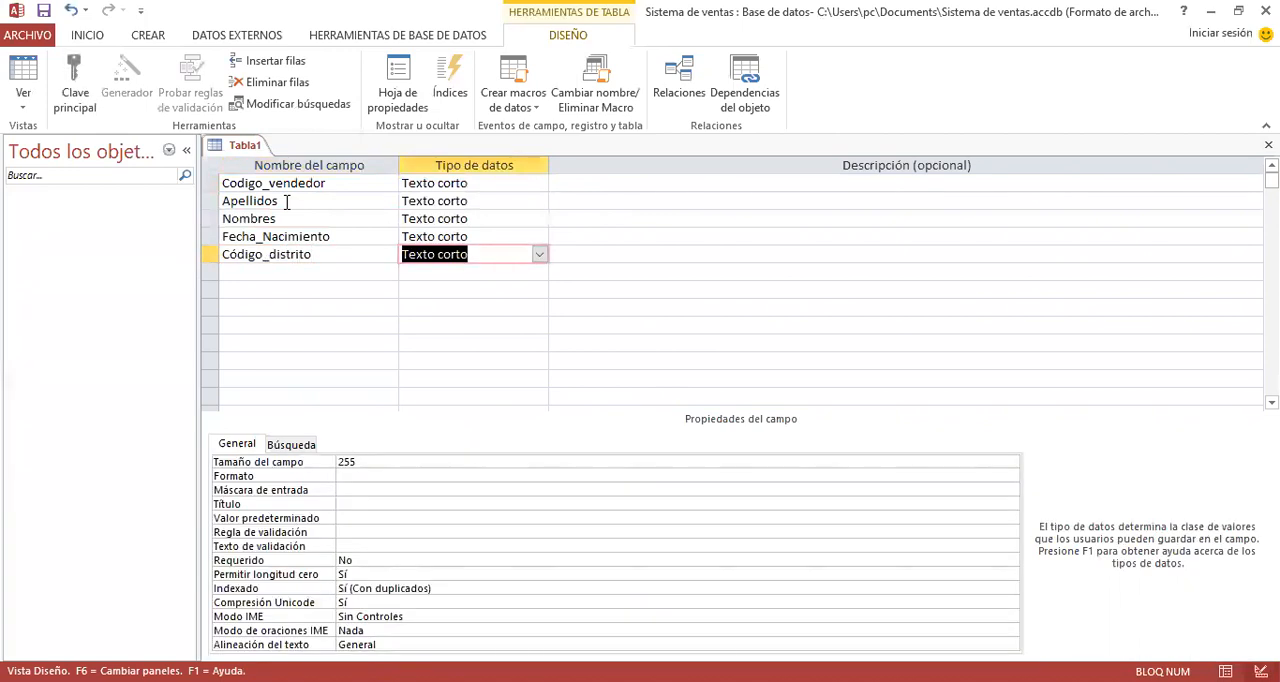
key(Down)
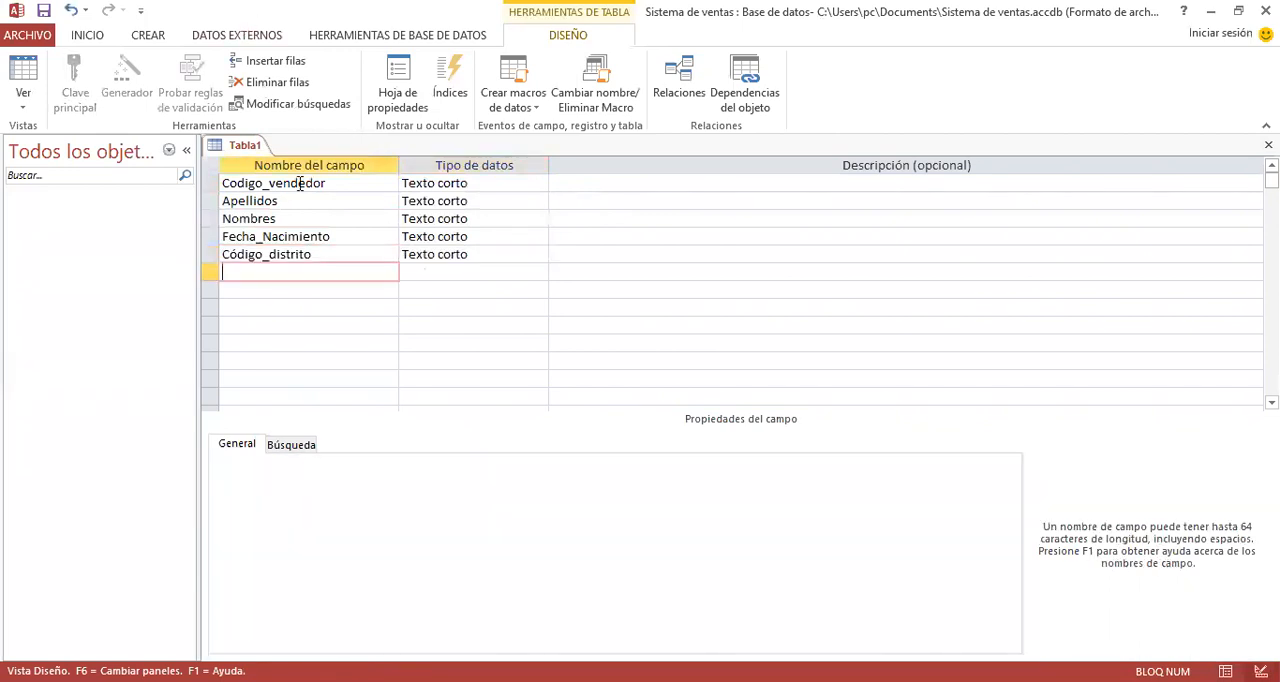
- Correct the first field's name to Código_vendedor, with an accented ó
click(236, 183)
key(BackSpace)
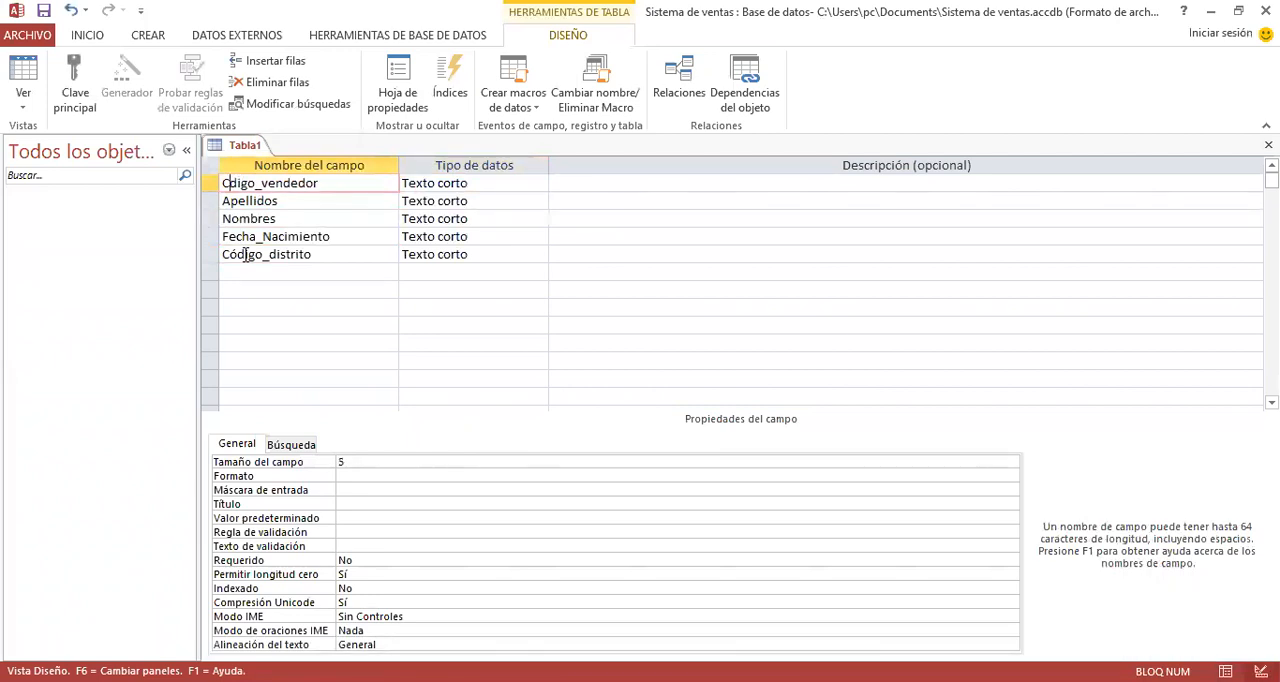
text(ó)
key(Tab)
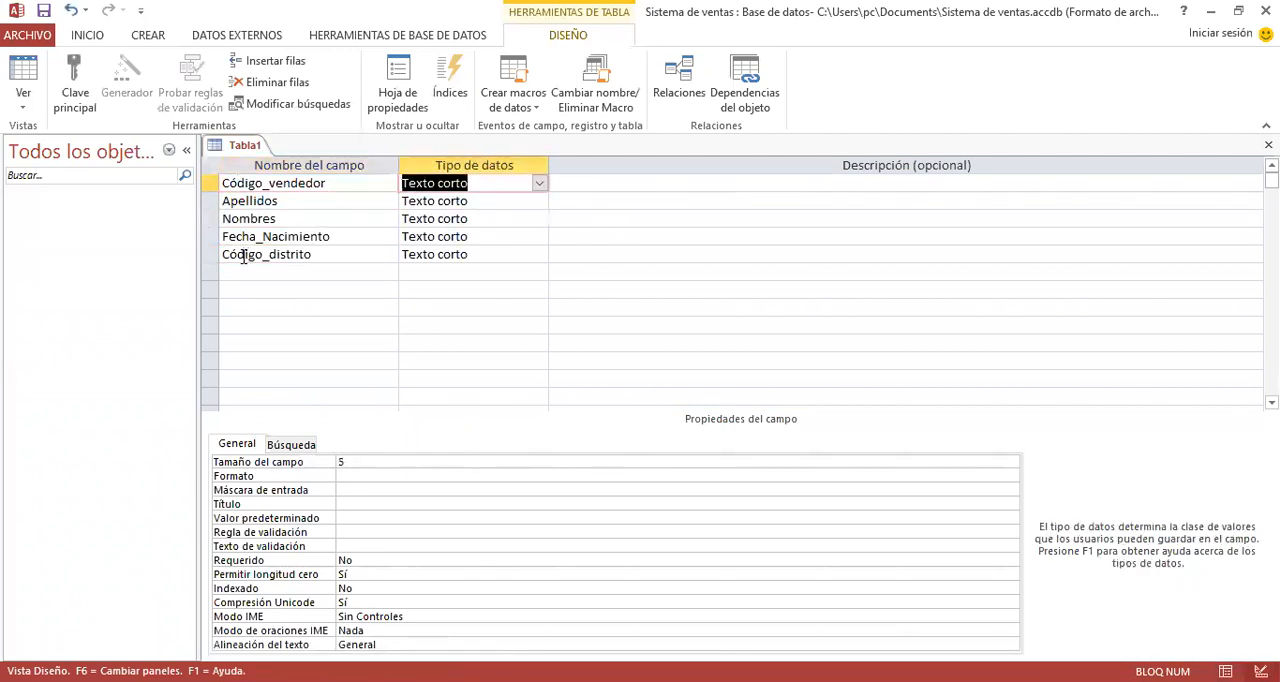
- Add the fields Teléfono, Correo and Sueldo below Código_distrito
click(266, 277)
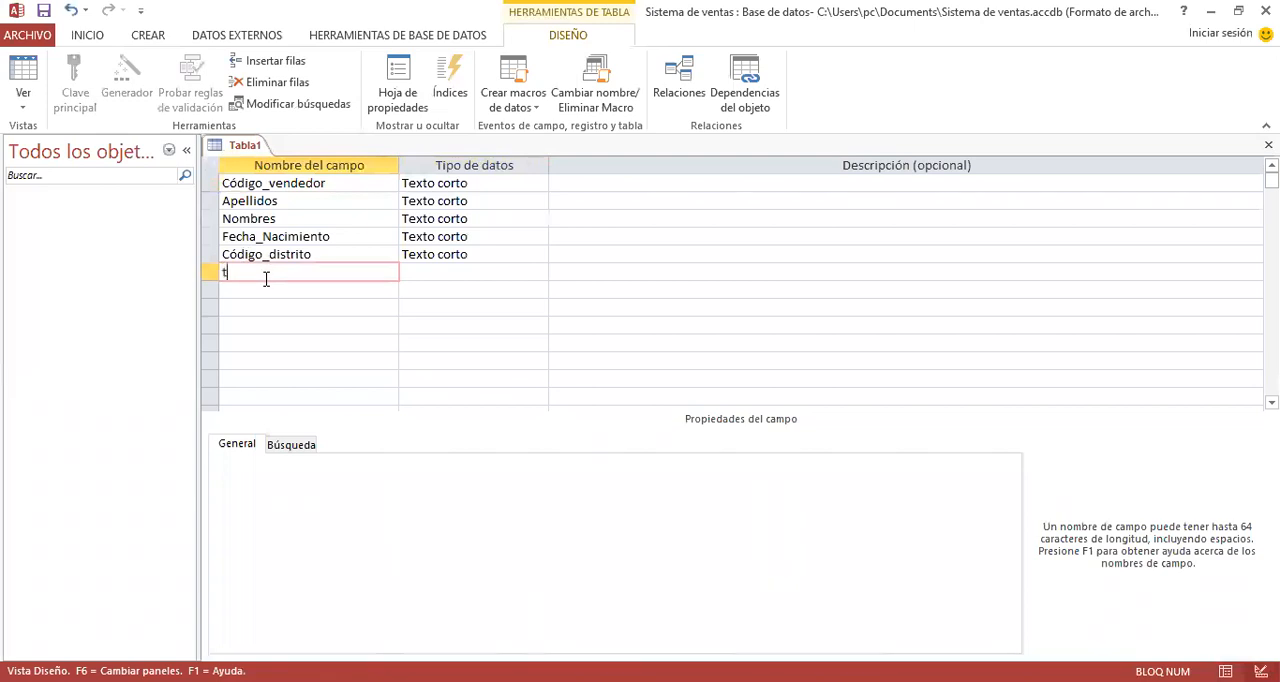
text(Teléfono)
key(Tab)
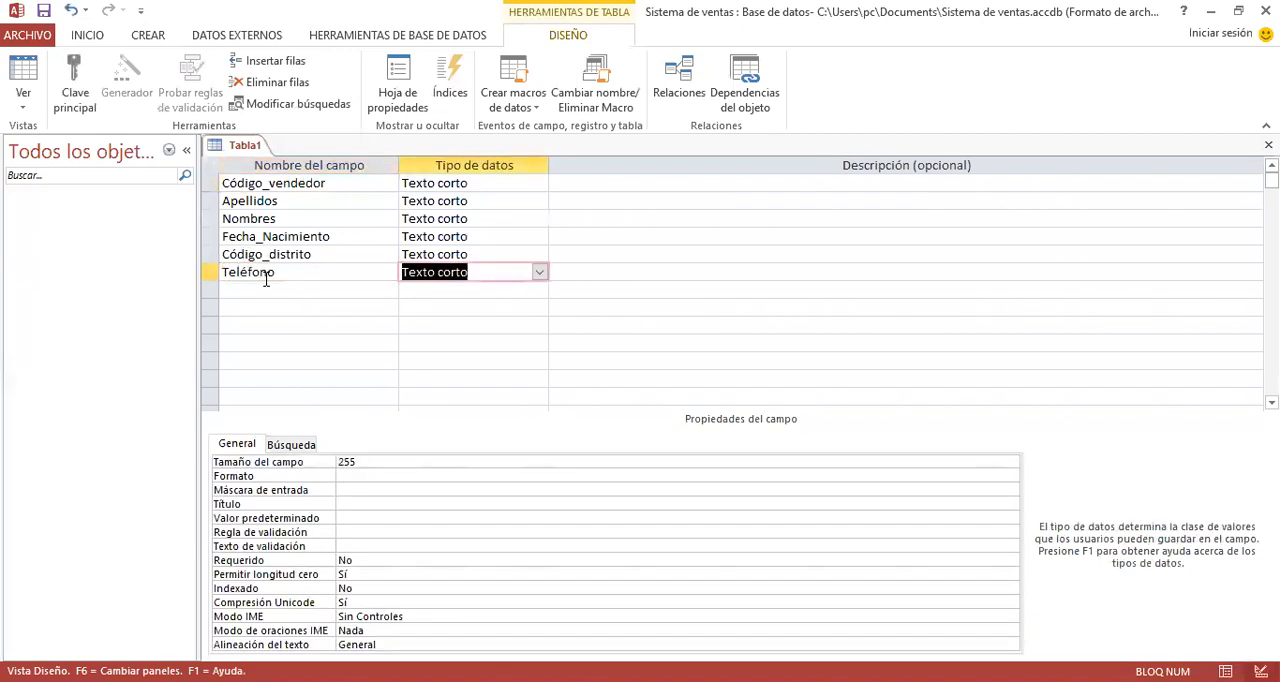
key(Tab)
key(Tab)
text(Correo)
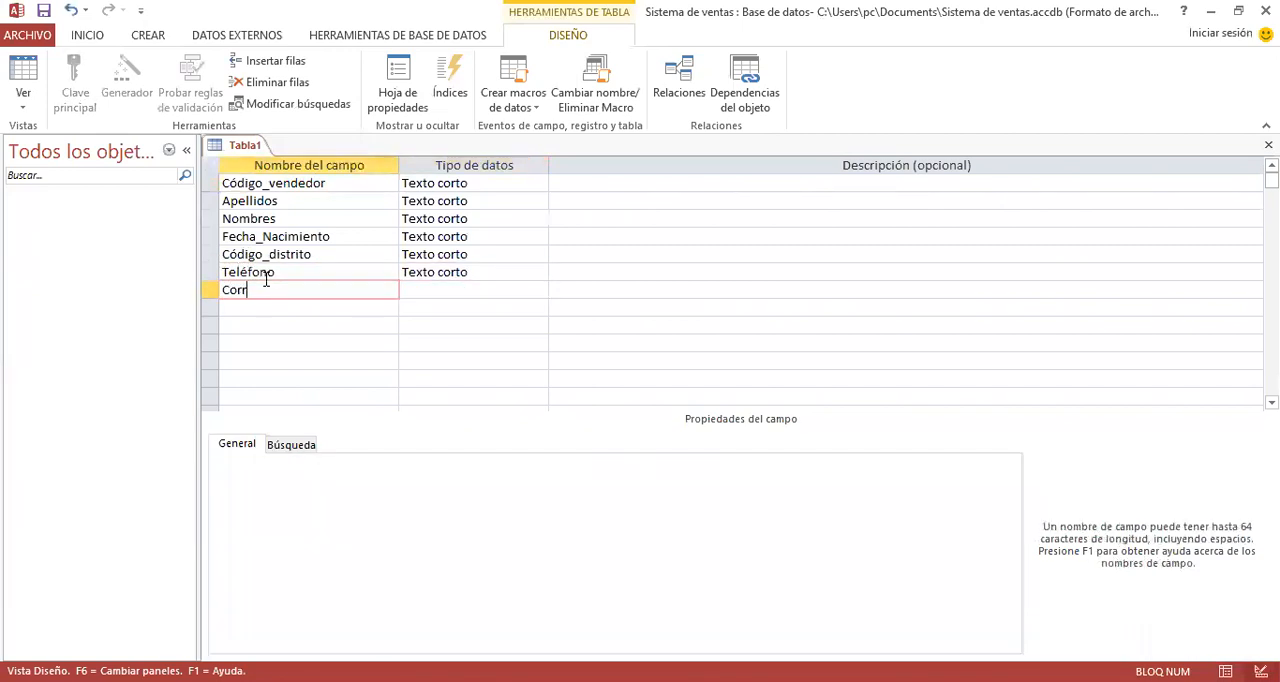
key(Tab)
key(Tab)
key(Tab)
text(Sueldo)
key(Tab)
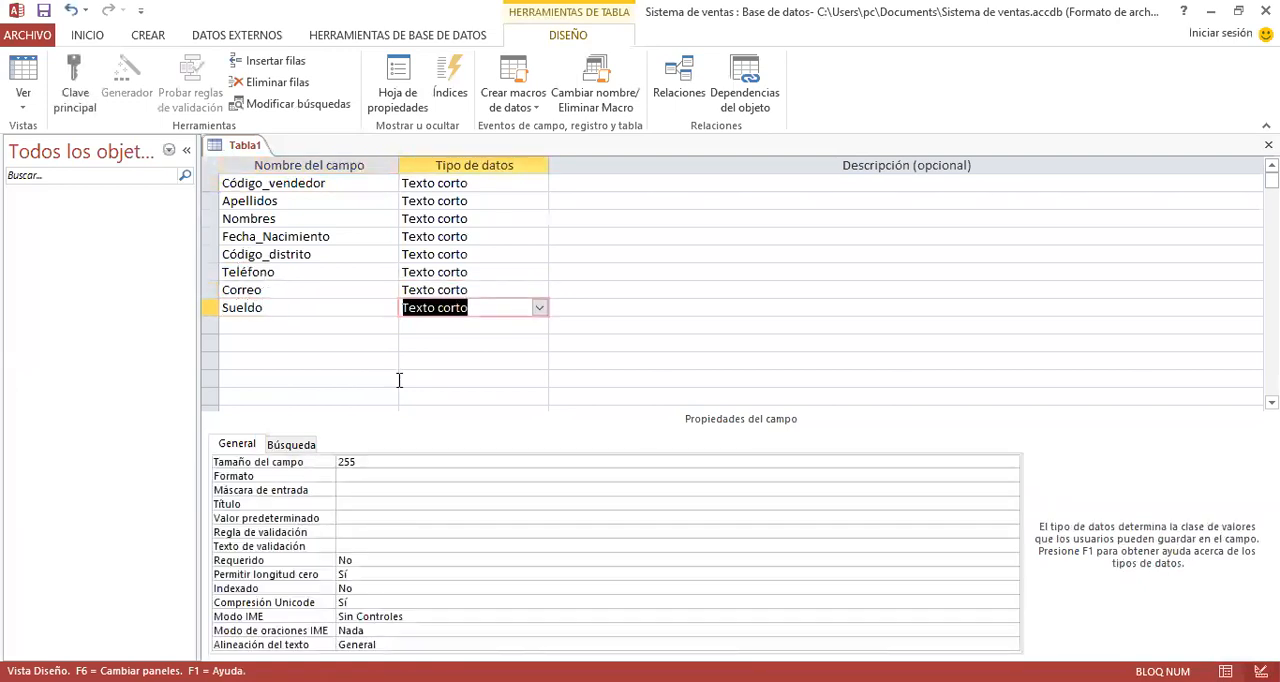
- Set the field size of both Apellidos and Nombres to 120
click(480, 200)
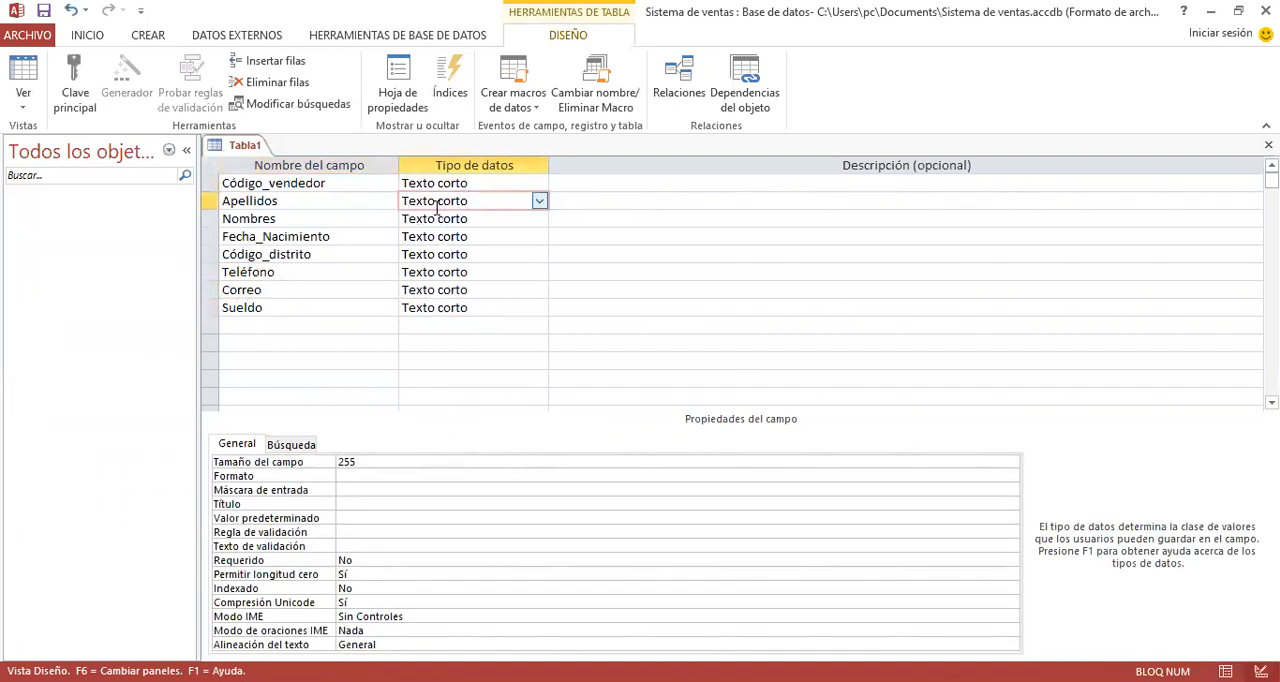
click(322, 464)
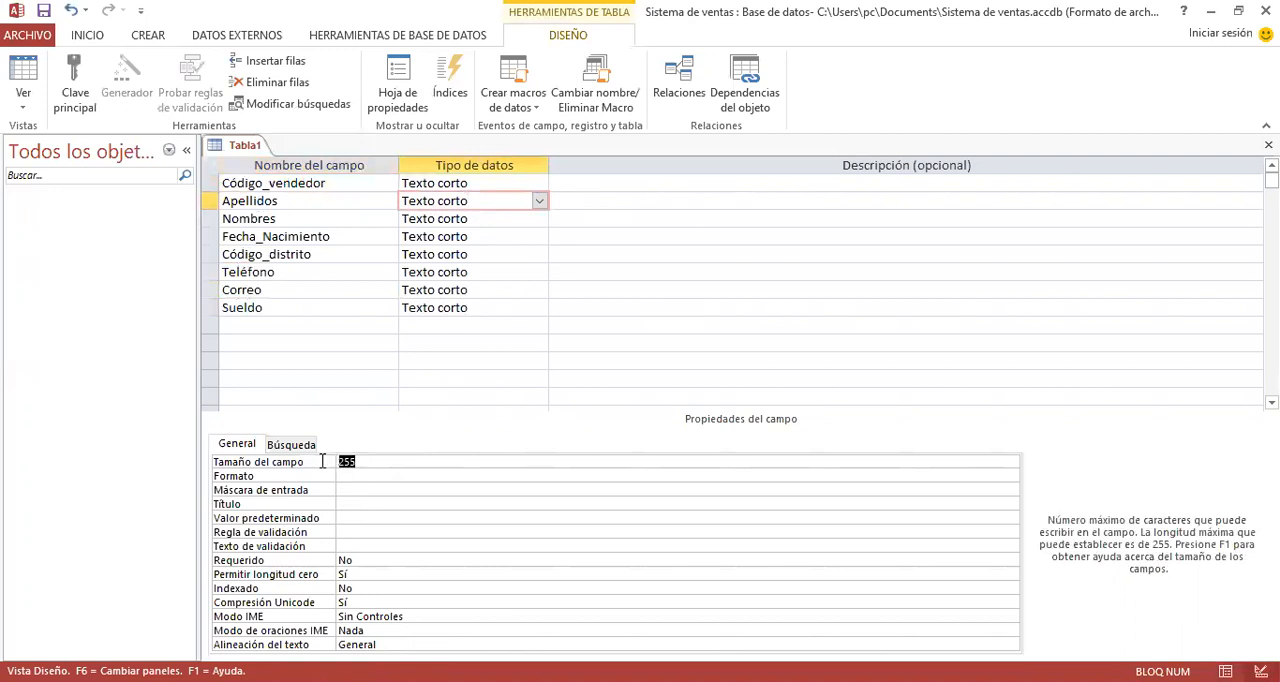
text(1)
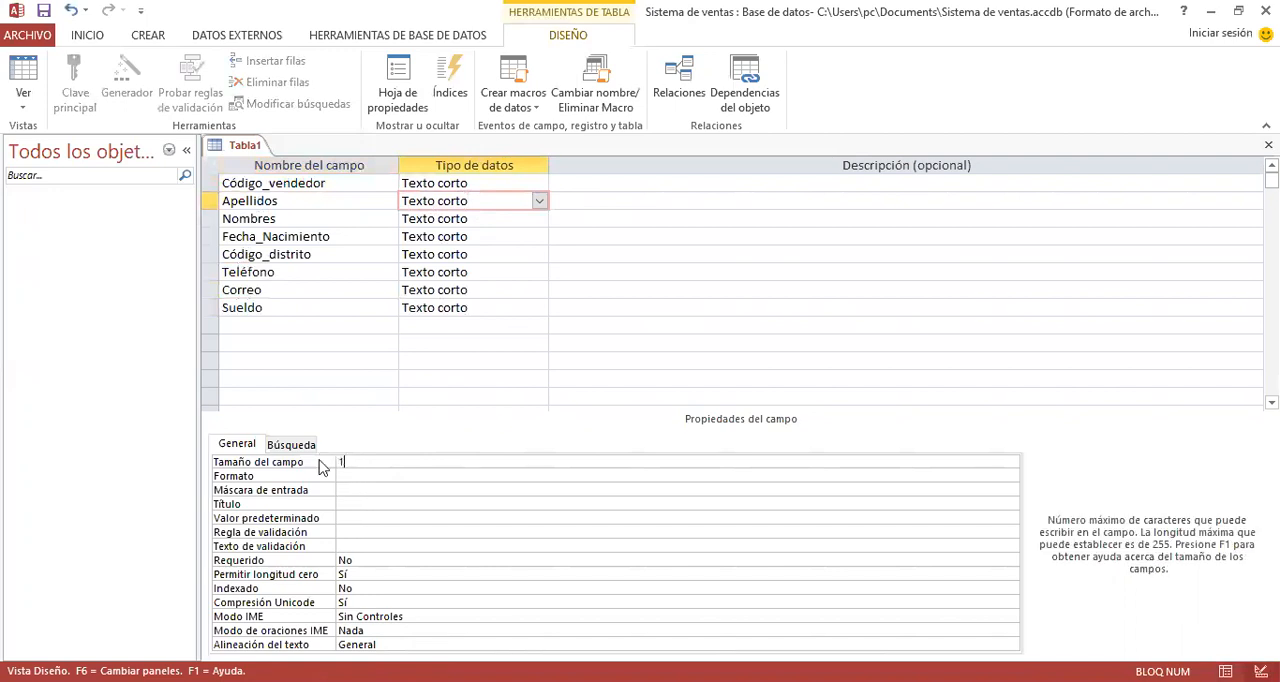
key(Return)
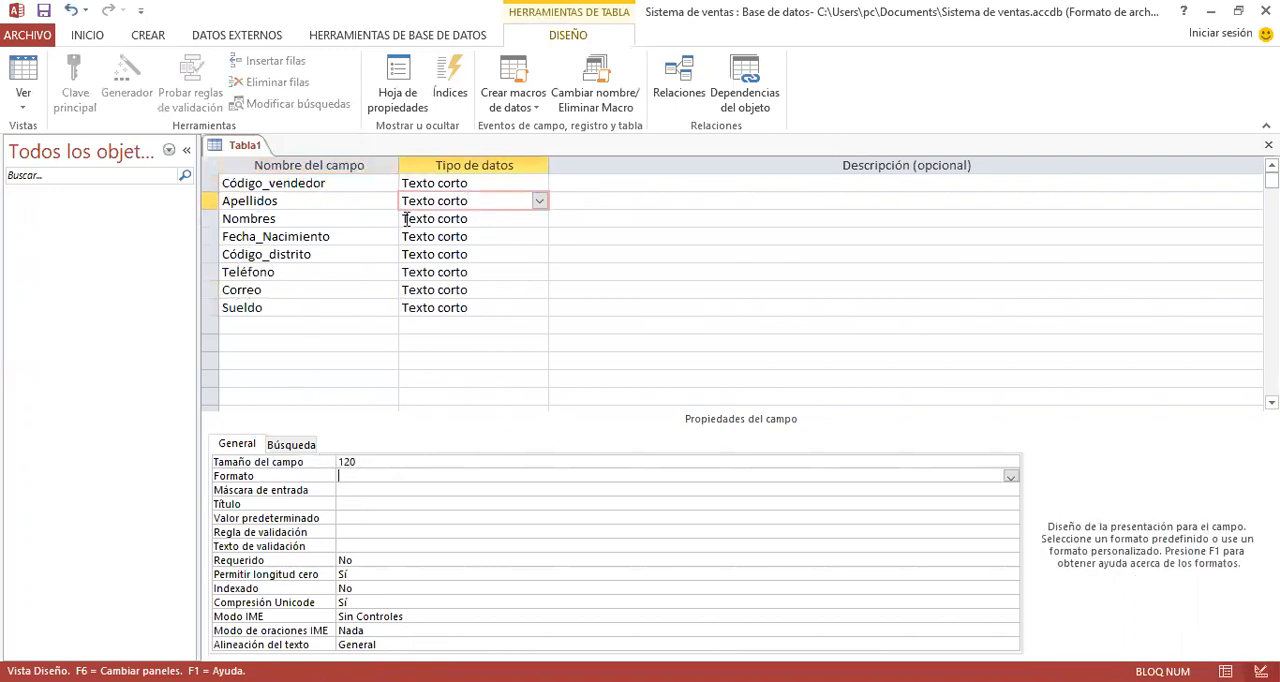
click(474, 205)
click(474, 216)
click(291, 464)
text(12)
key(Return)
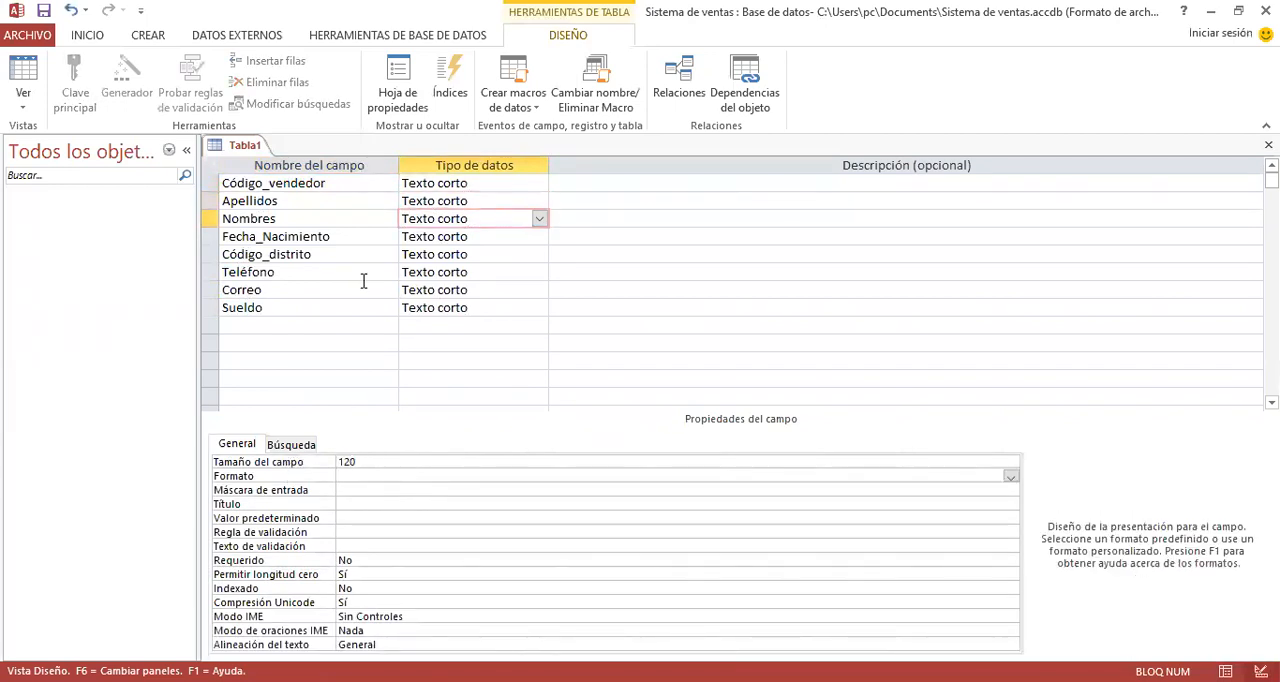
- Set the data type of Fecha_Nacimiento to Fecha/Hora
click(539, 244)
click(539, 240)
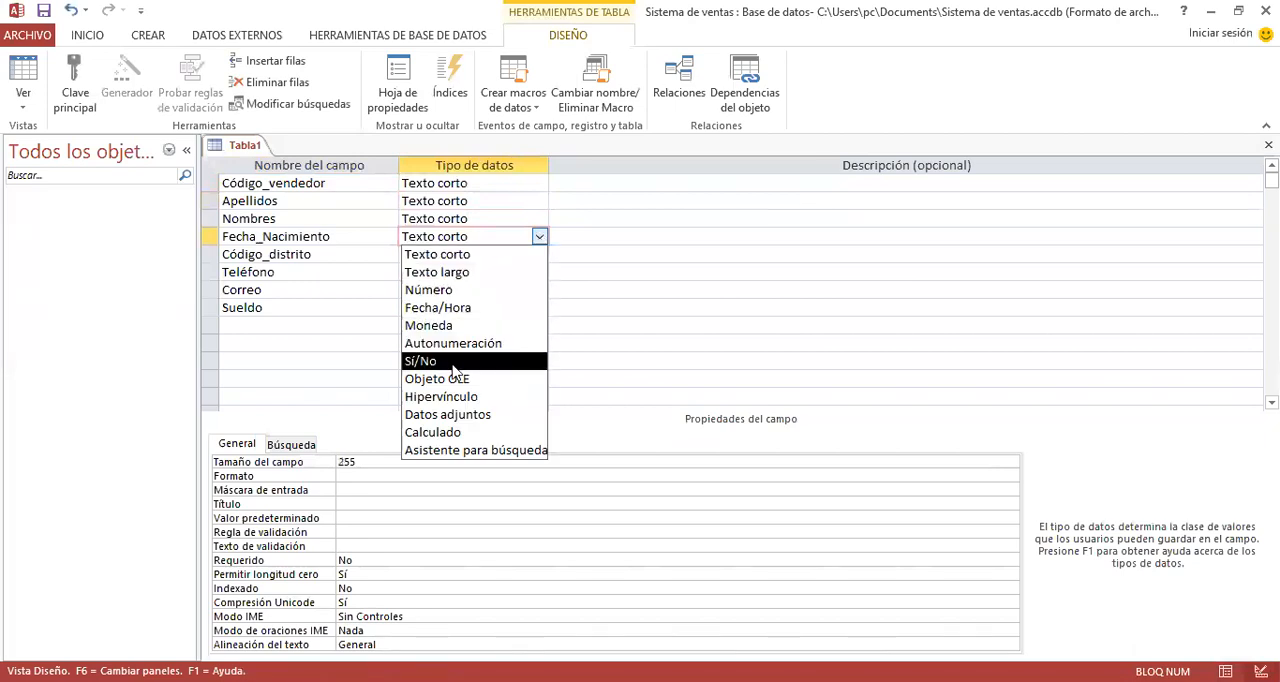
click(438, 307)
- Set the data type of Código_distrito to Número with the field size Entero
click(470, 258)
click(539, 256)
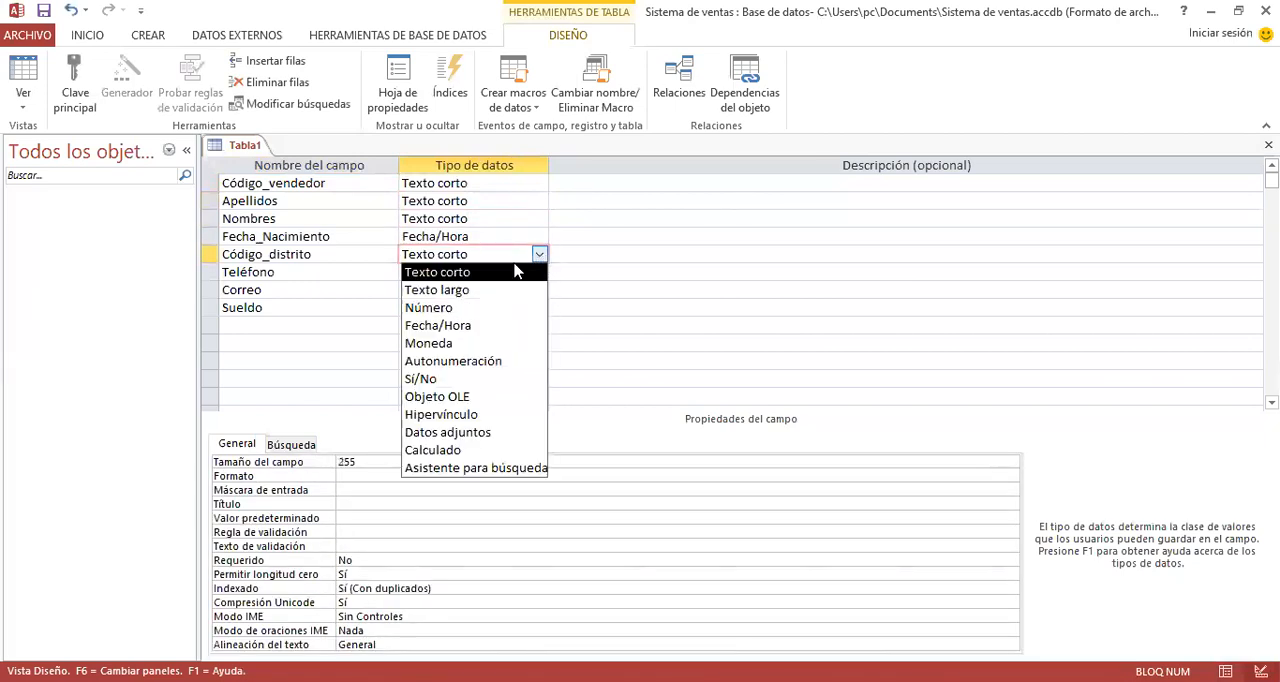
click(485, 306)
click(424, 462)
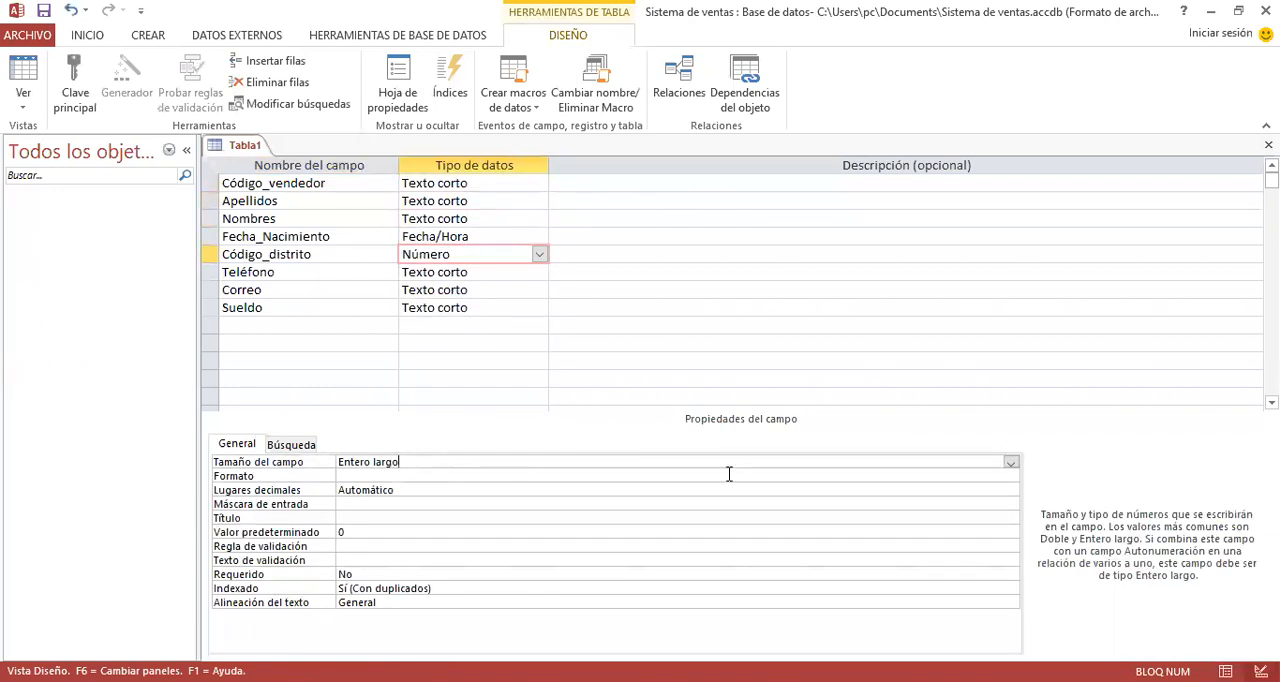
click(1011, 463)
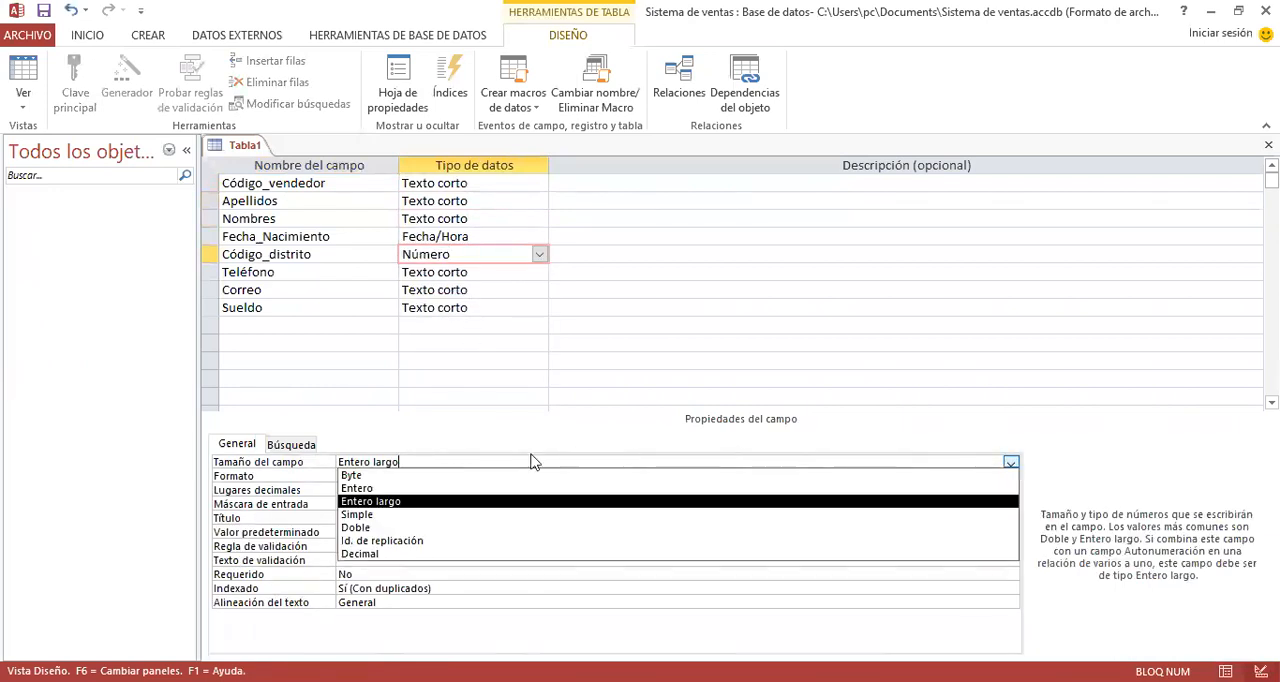
click(365, 490)
- Set the data type of Teléfono to Número with the field size Entero
click(481, 271)
click(539, 272)
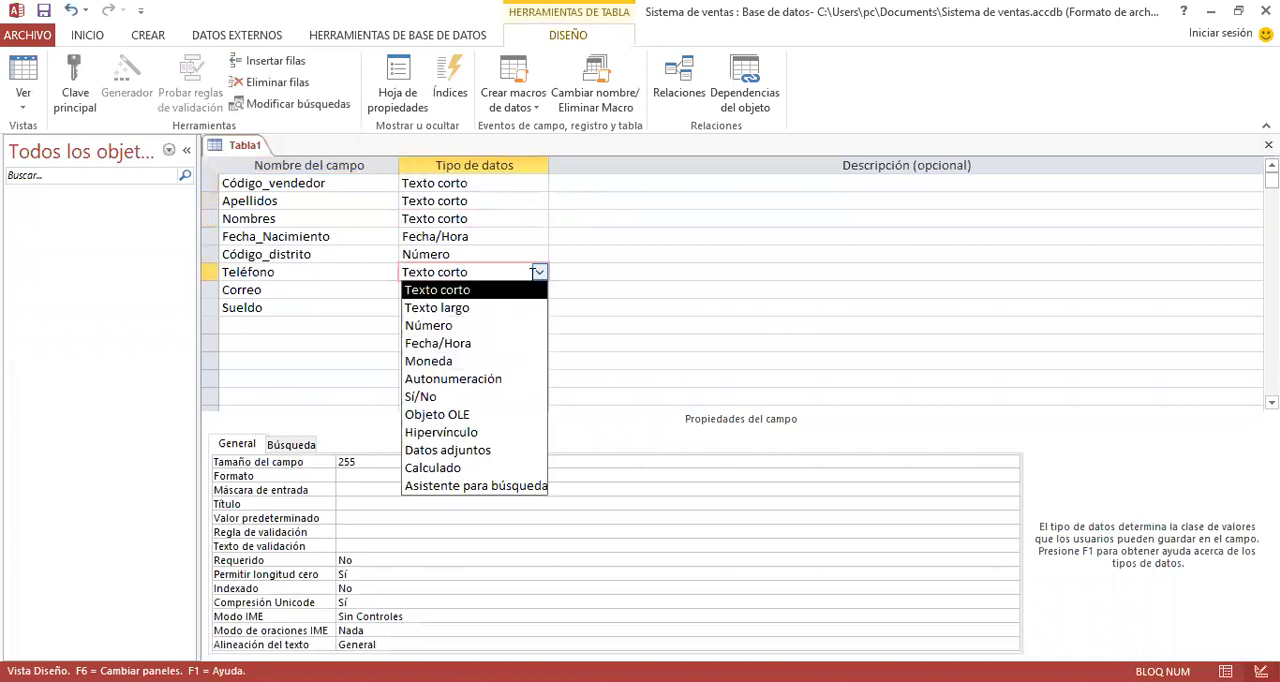
click(460, 325)
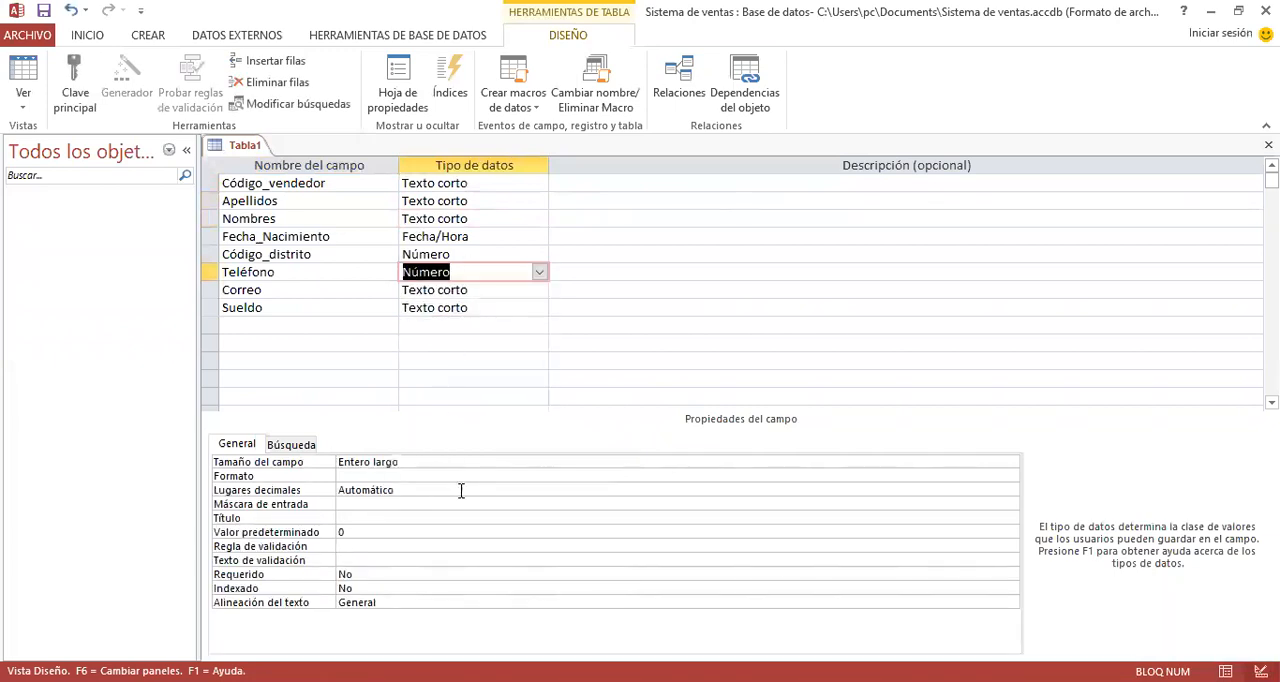
click(466, 462)
click(1011, 463)
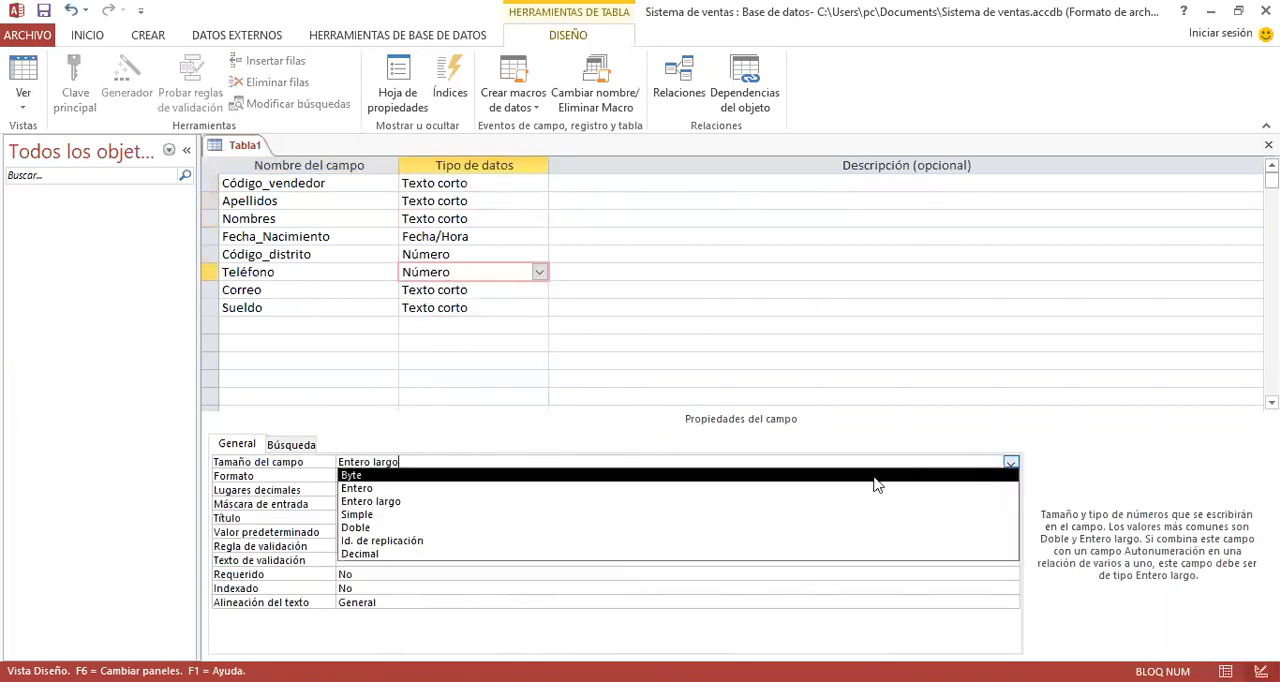
click(775, 489)
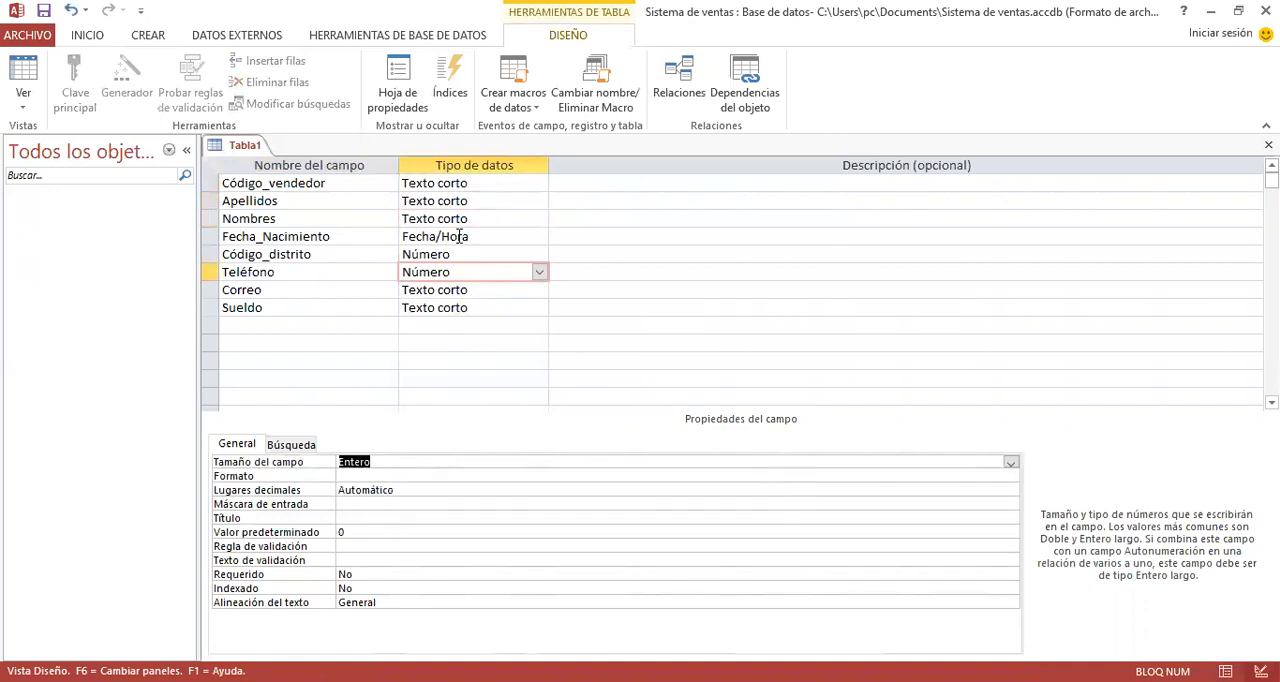
- Set the data type of Correo to Hipervínculo and that of Sueldo to Moneda
click(537, 291)
click(539, 290)
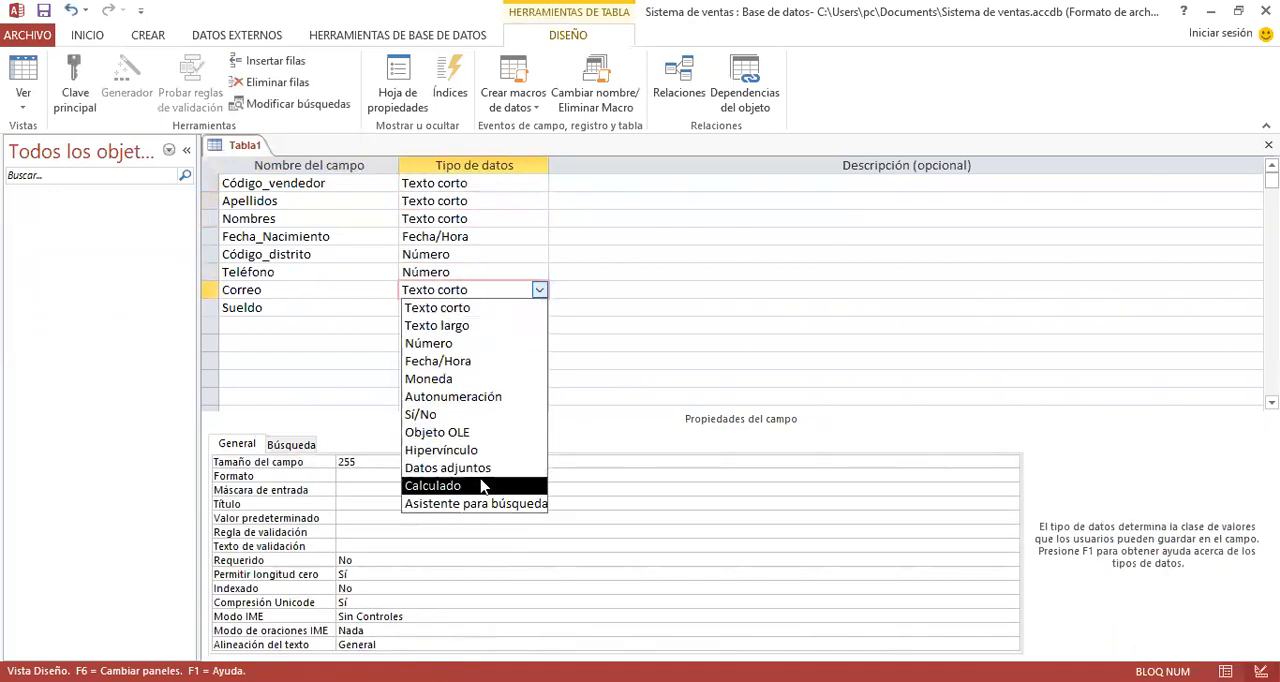
click(470, 450)
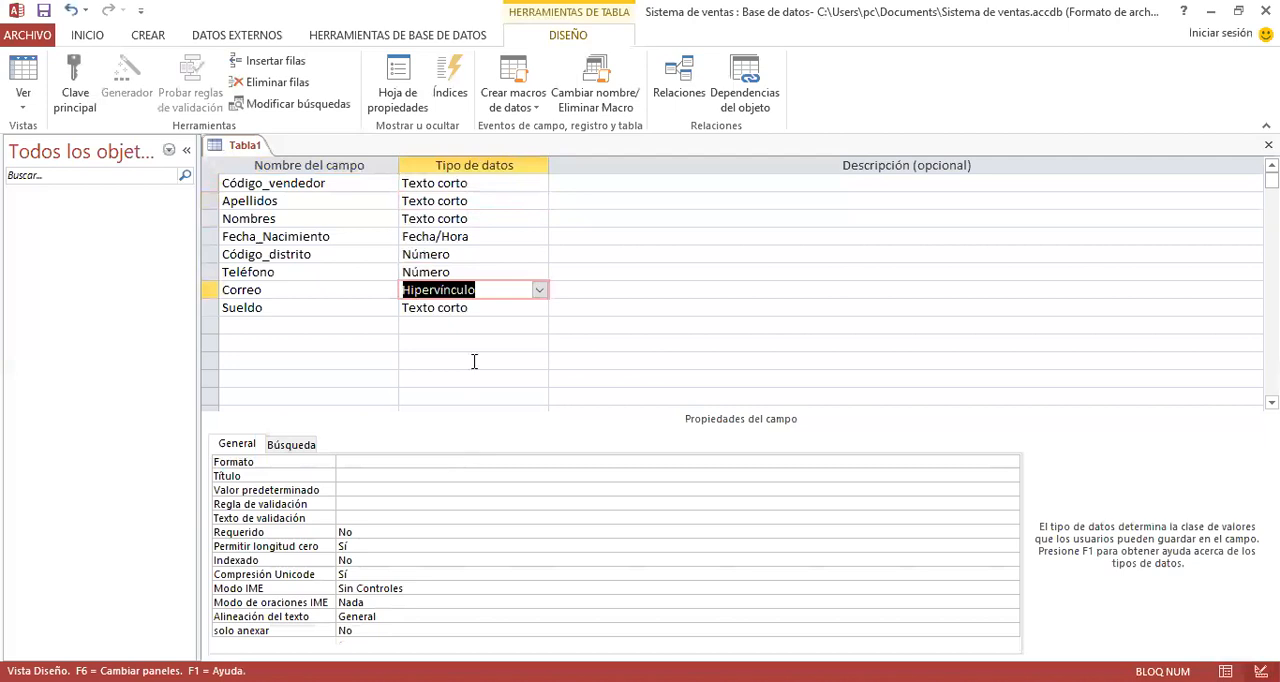
click(484, 308)
click(539, 308)
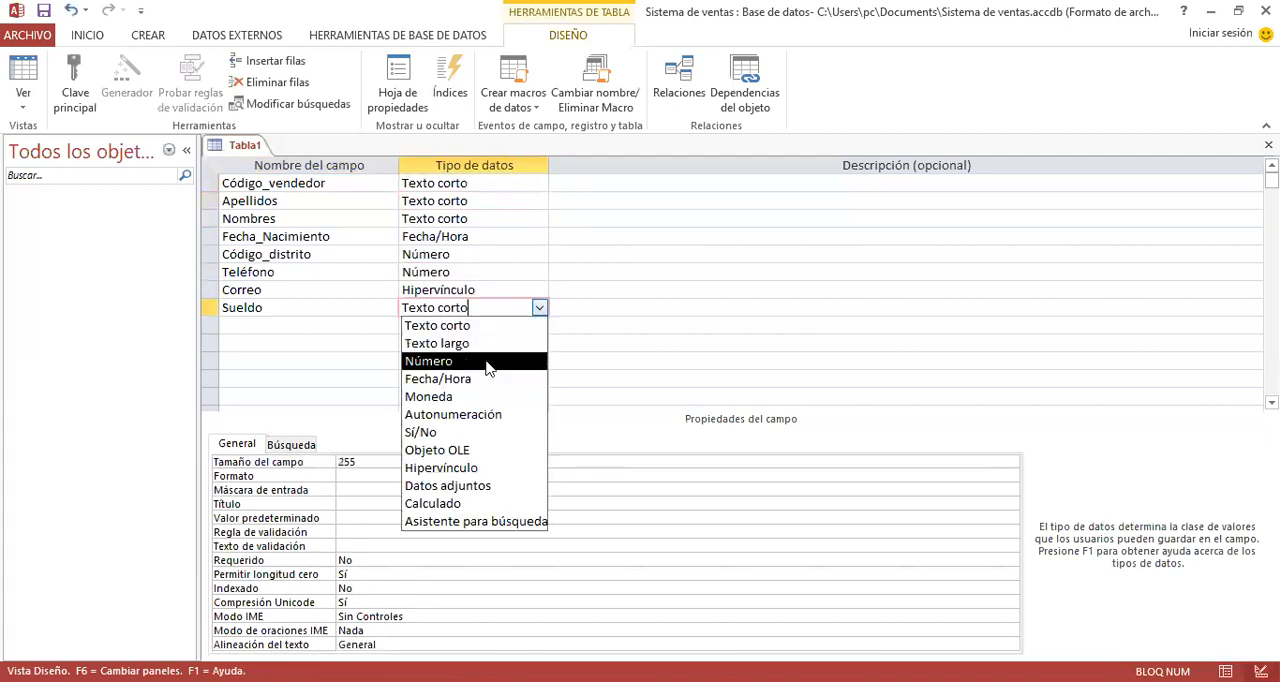
click(464, 396)
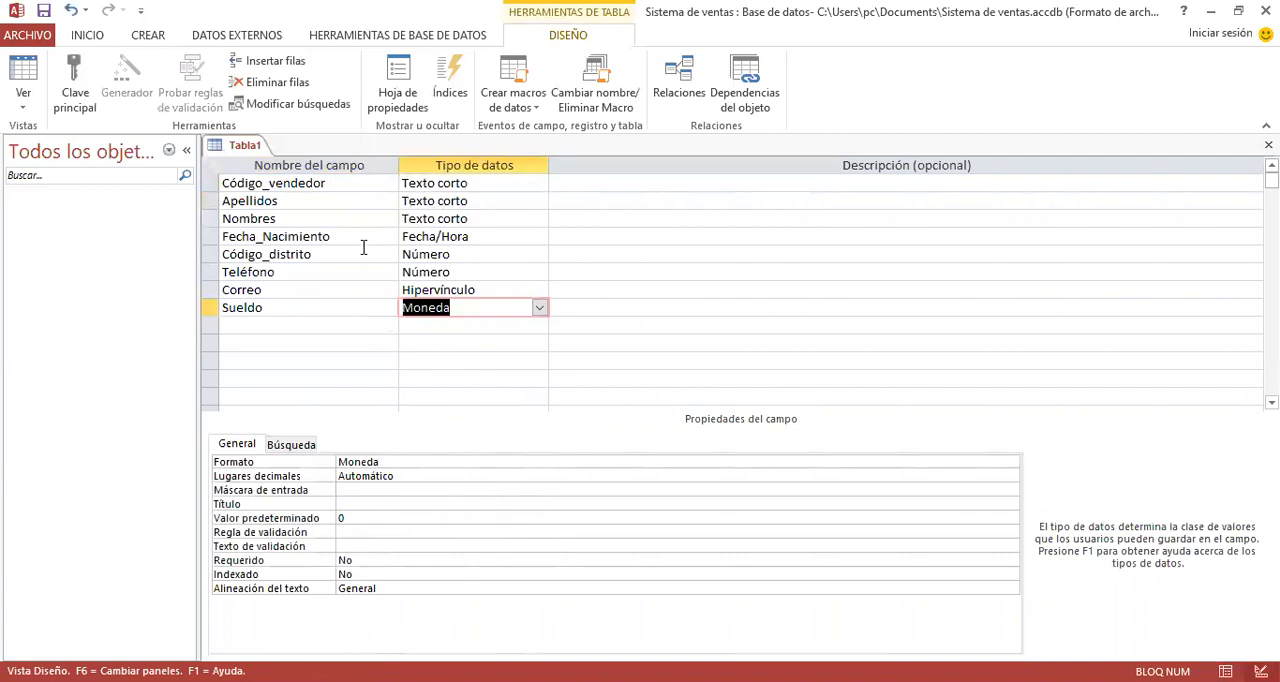
- Save the table as Vendedores without creating a primary key, and close it
key(ctrl+w)
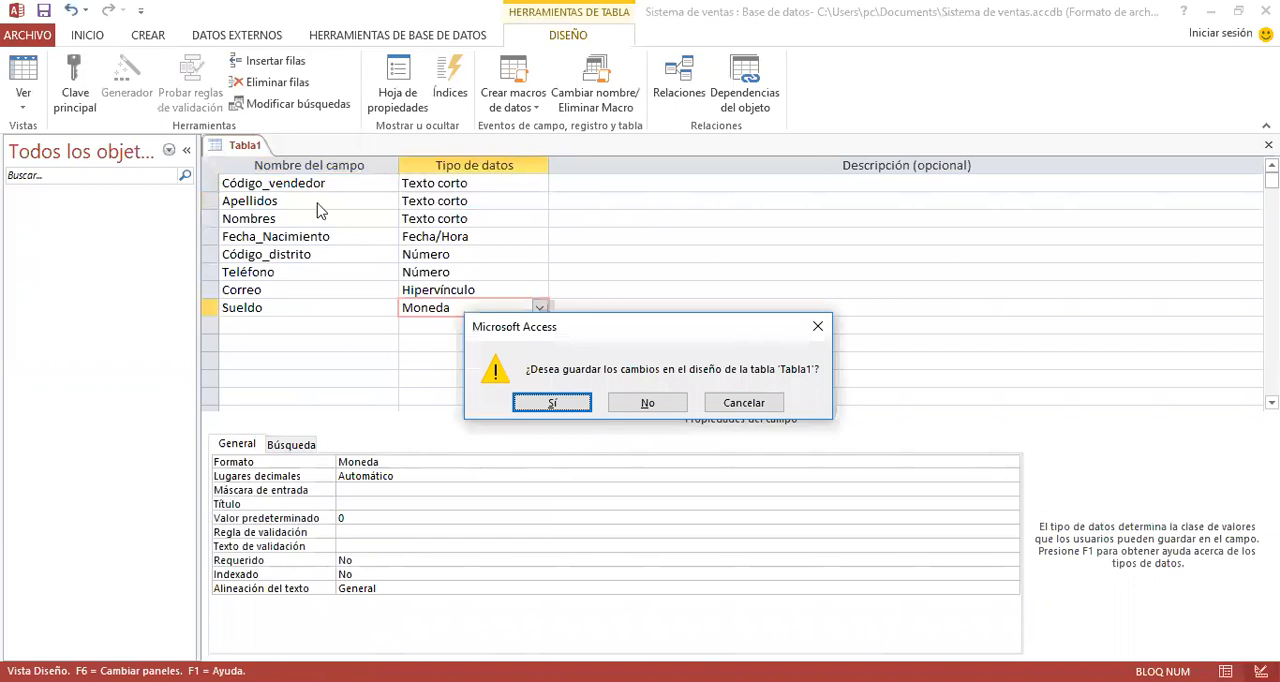
key(Escape)
right_click(240, 145)
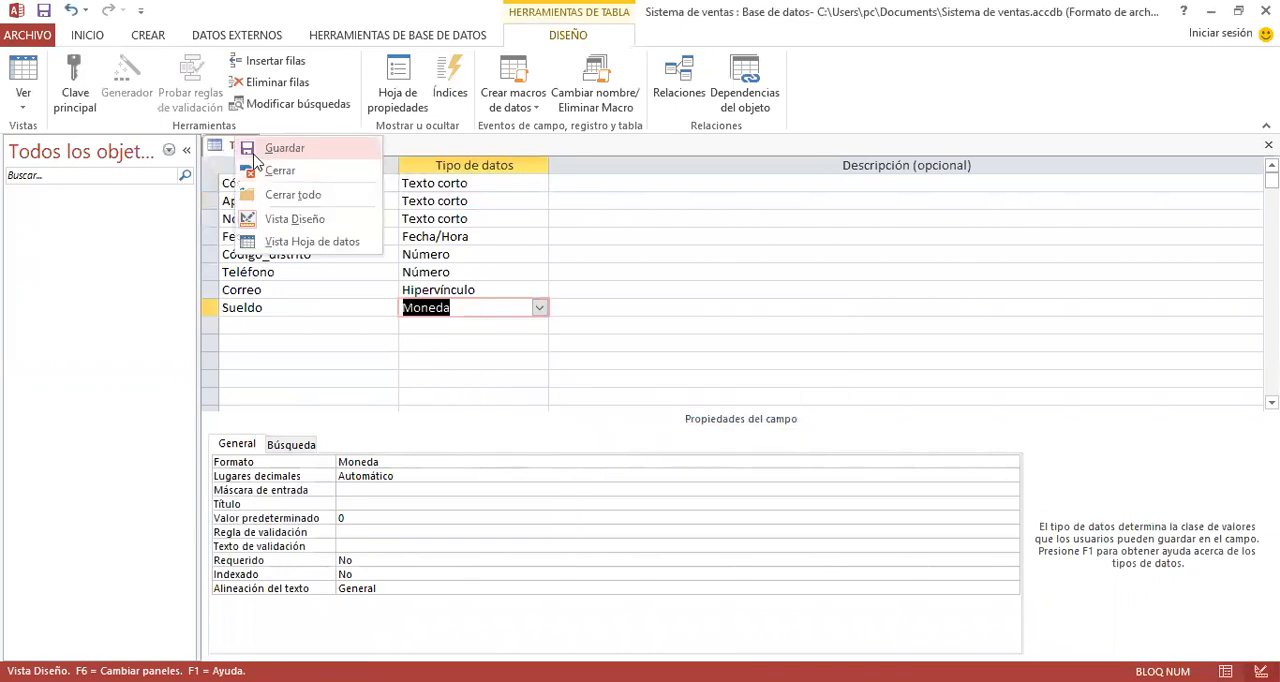
click(256, 152)
text(Vendedores)
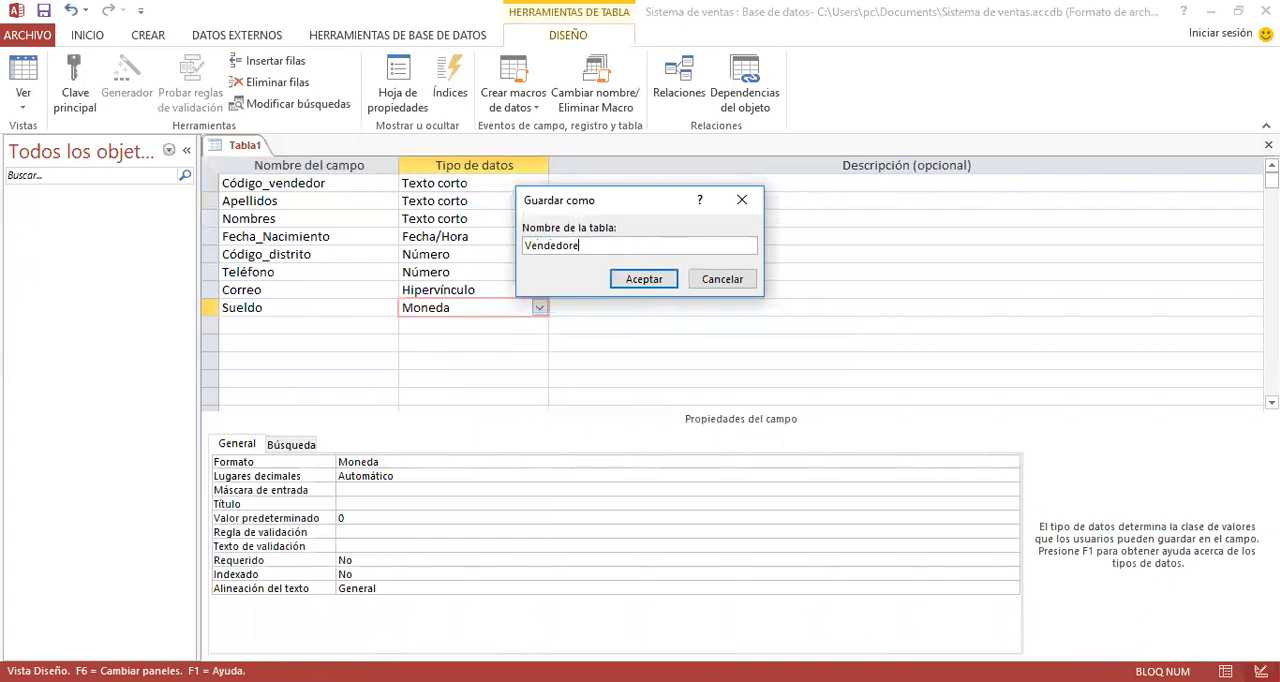
click(641, 280)
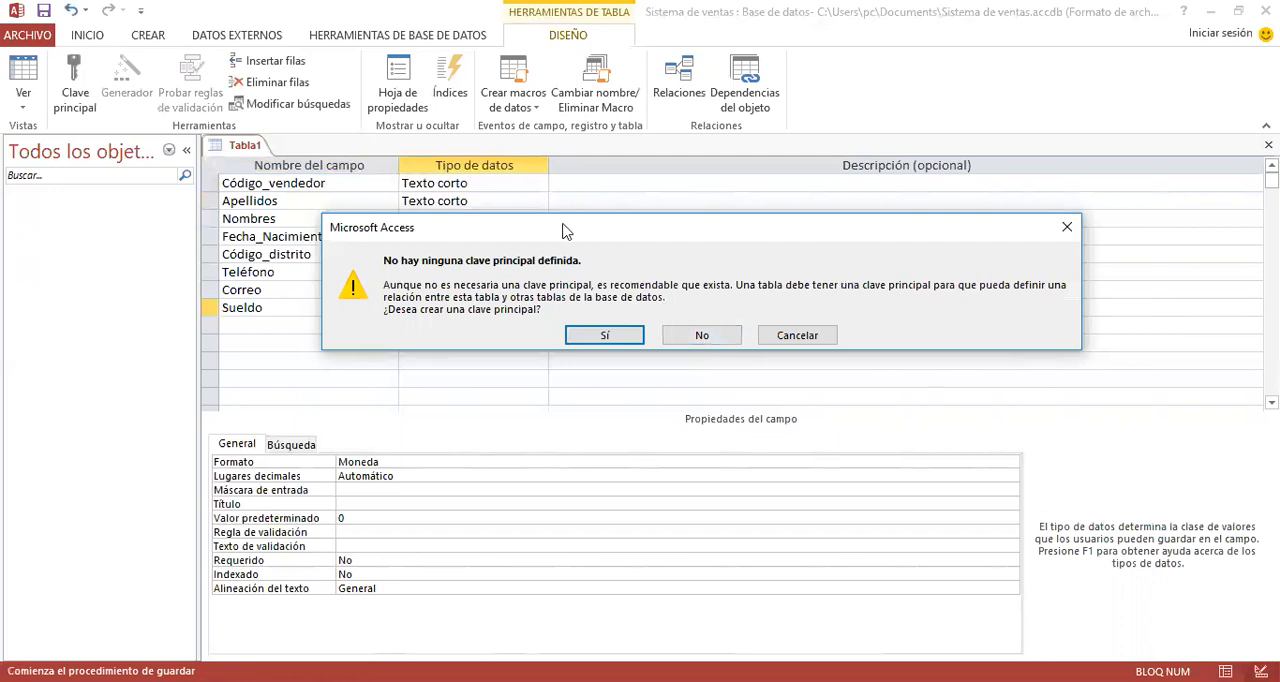
drag(563, 230, 457, 218)
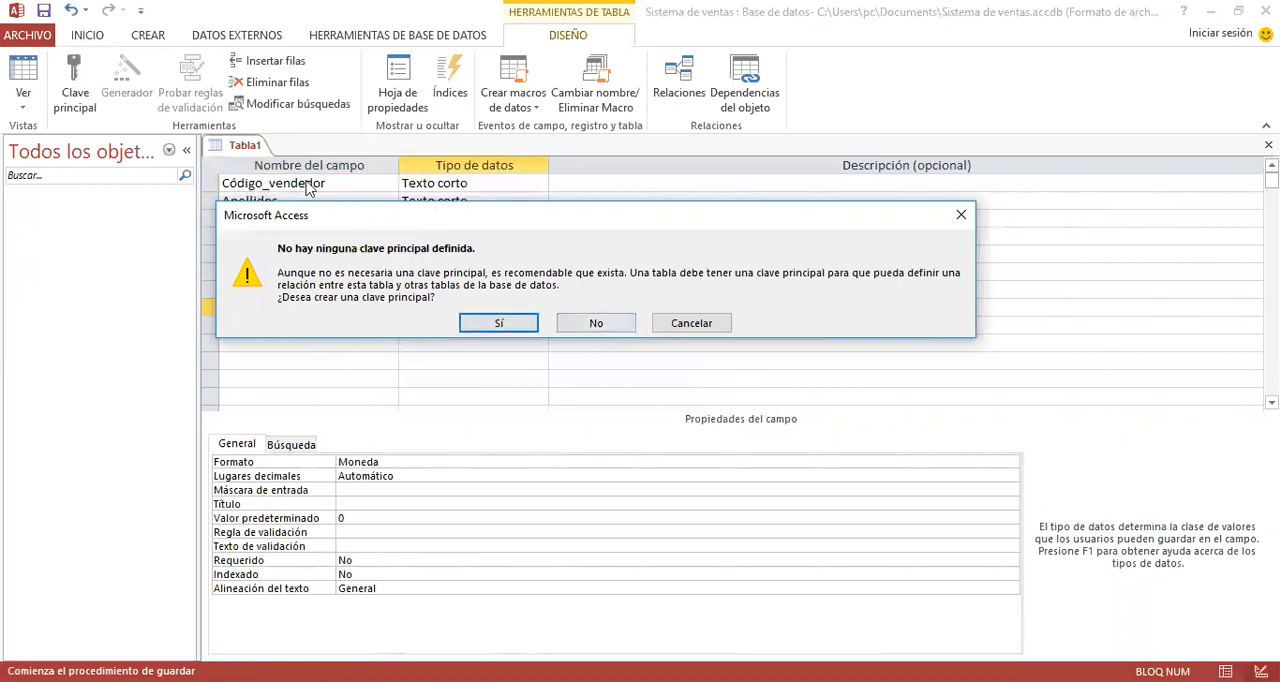
click(594, 324)
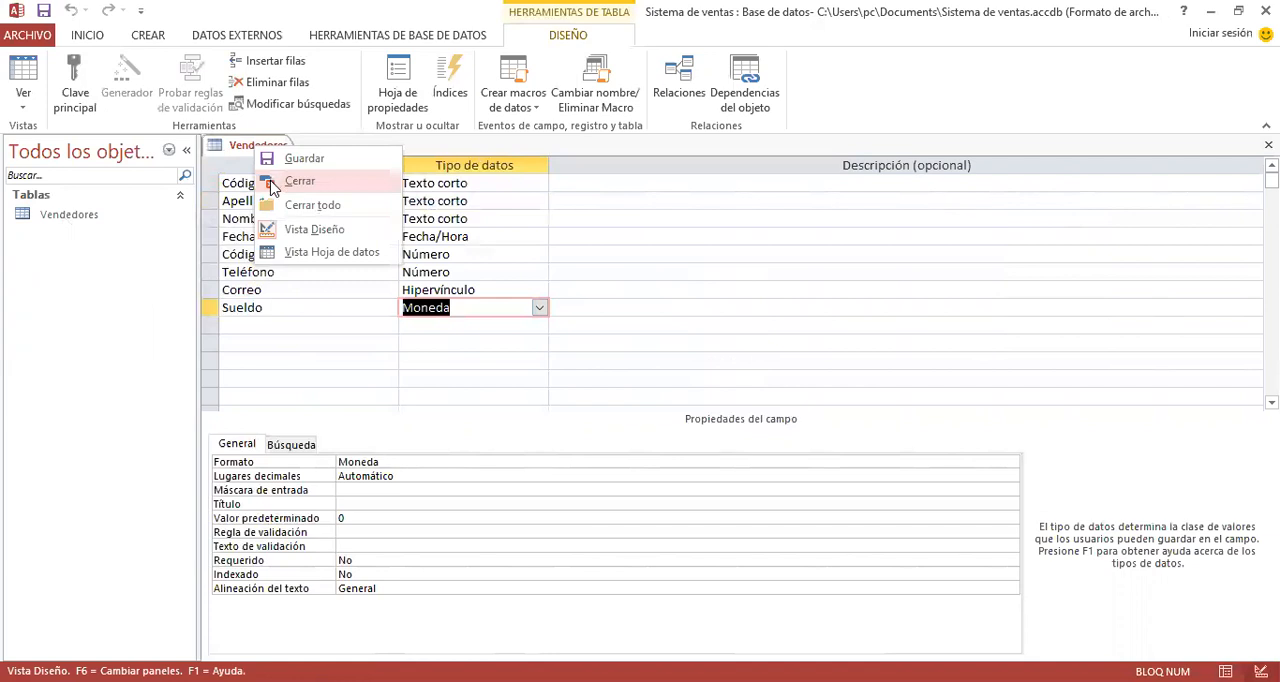
click(273, 183)
- View the Vendedores table in datasheet view and close it again
click(60, 222)
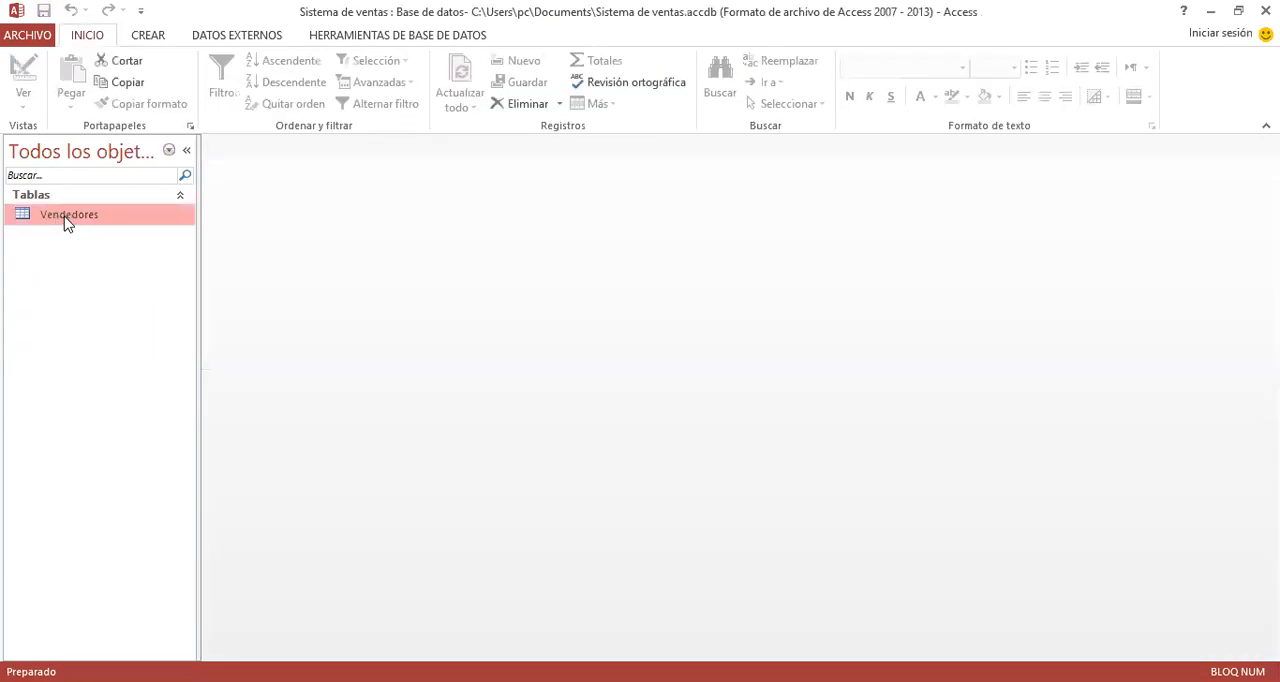
double_click(65, 220)
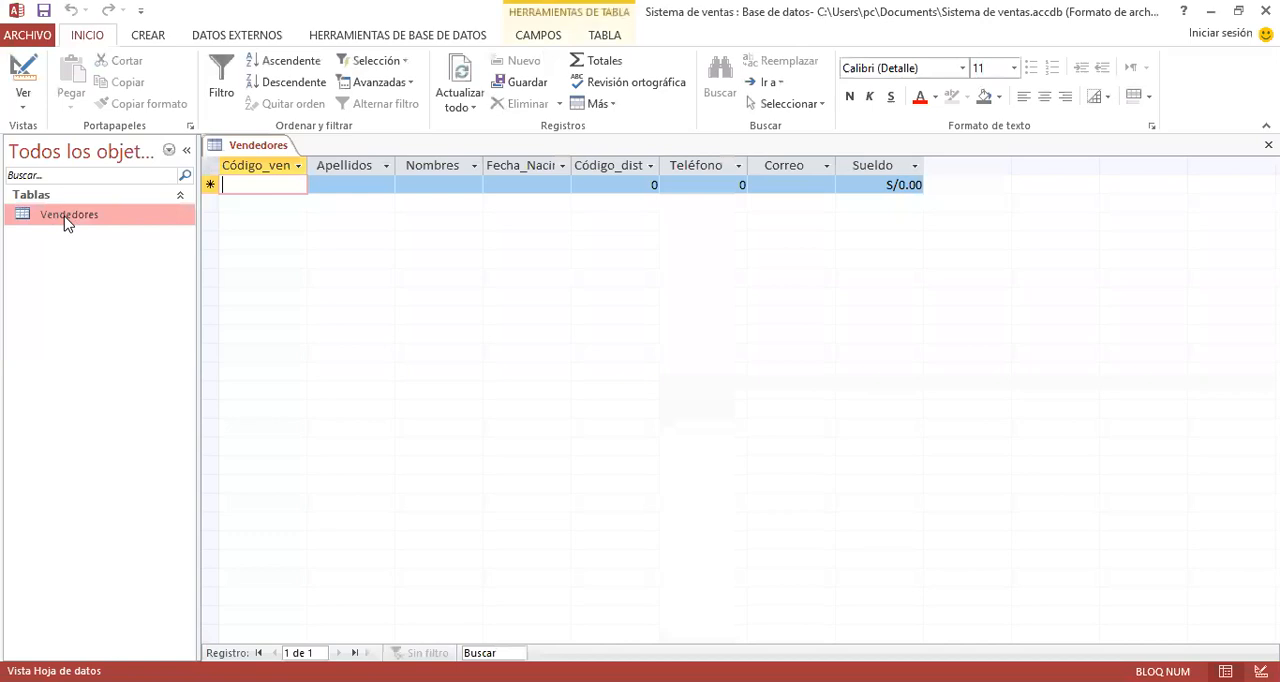
right_click(258, 150)
click(266, 183)
- View the structure of the Vendedores table in design view and close it again
click(148, 35)
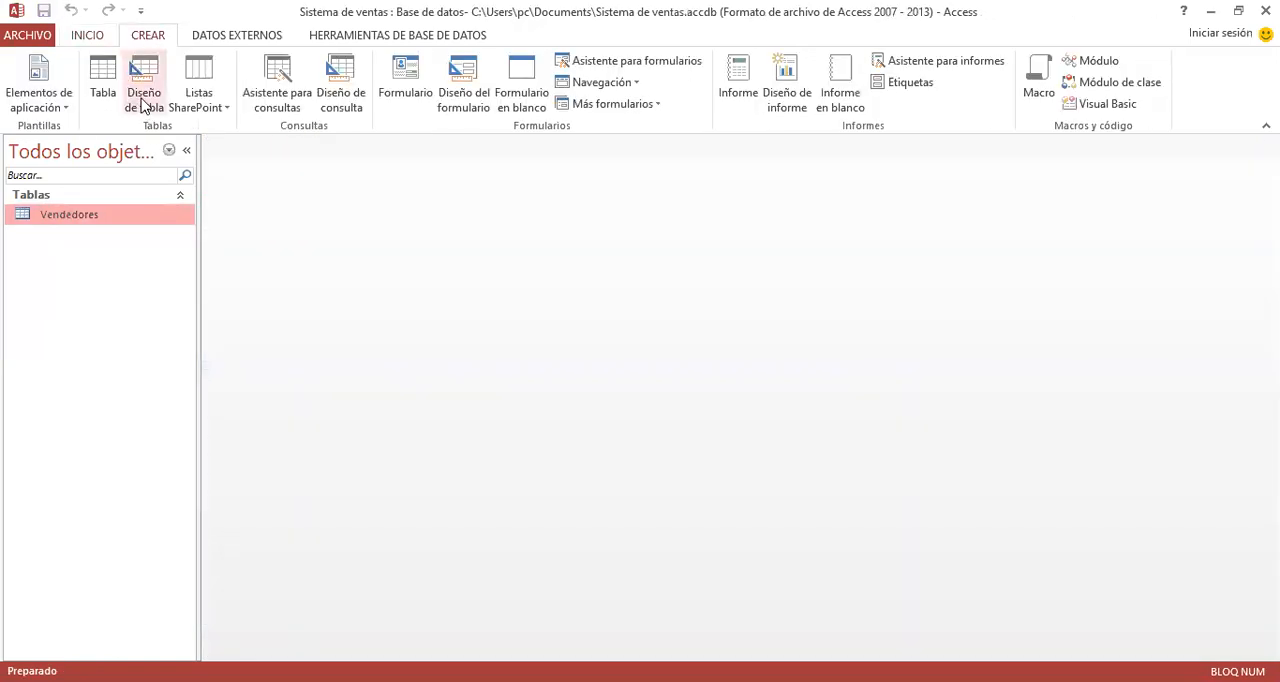
right_click(61, 218)
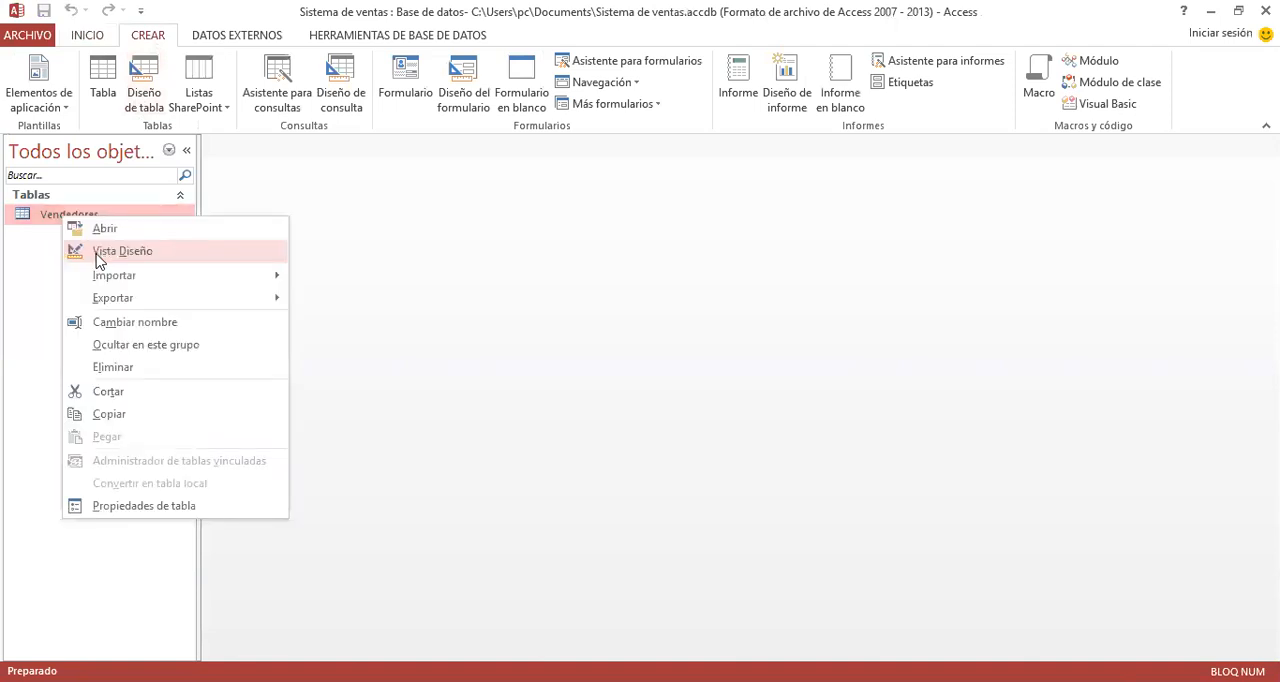
click(99, 260)
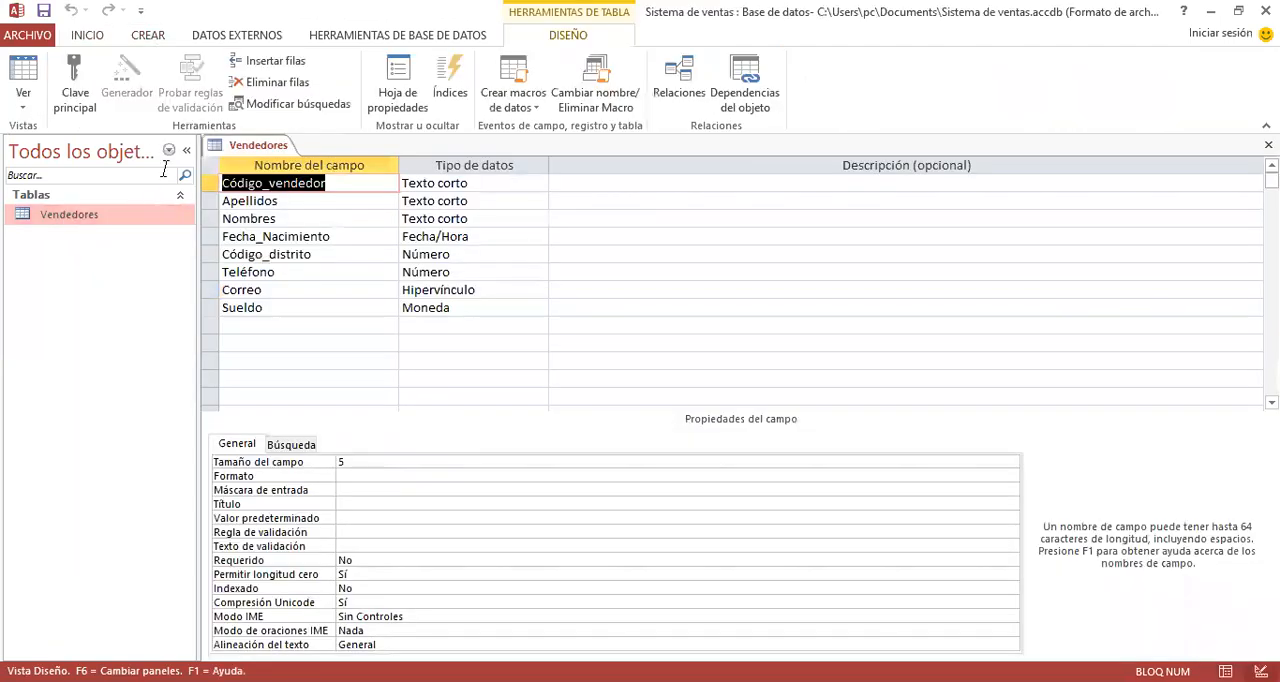
right_click(247, 148)
click(285, 177)
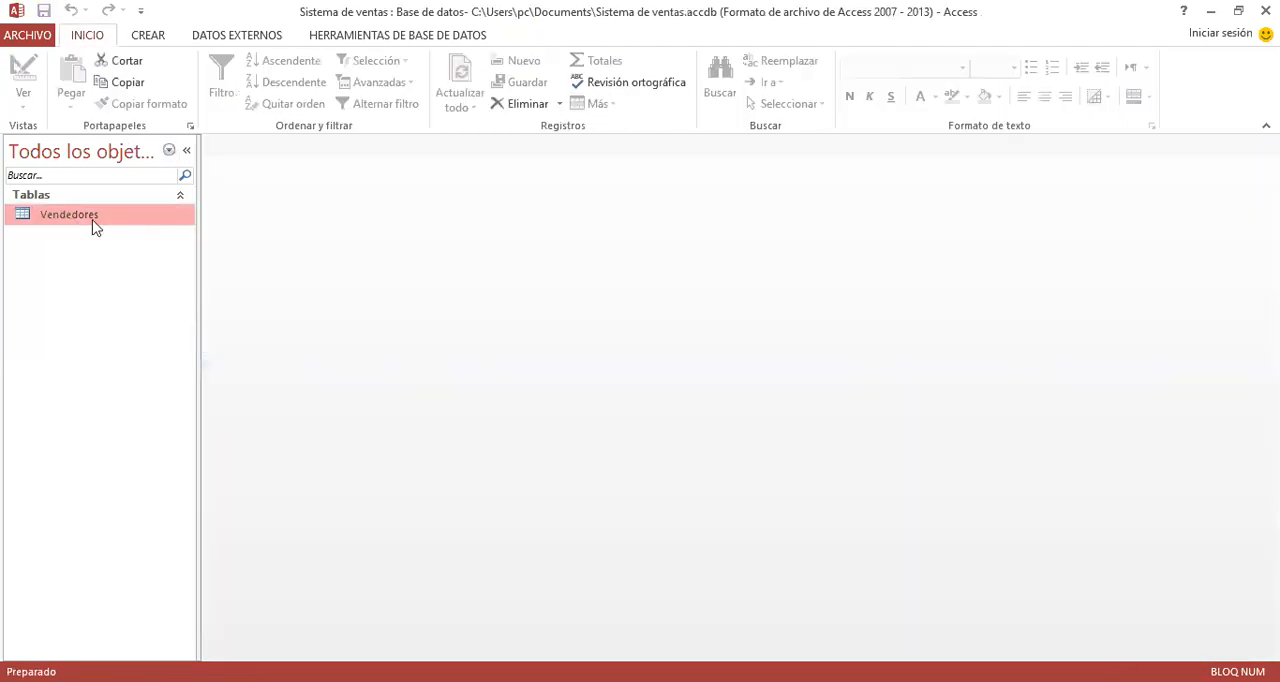
- Open the Vendedores table in datasheet view and enter the first vendor's code
double_click(93, 222)
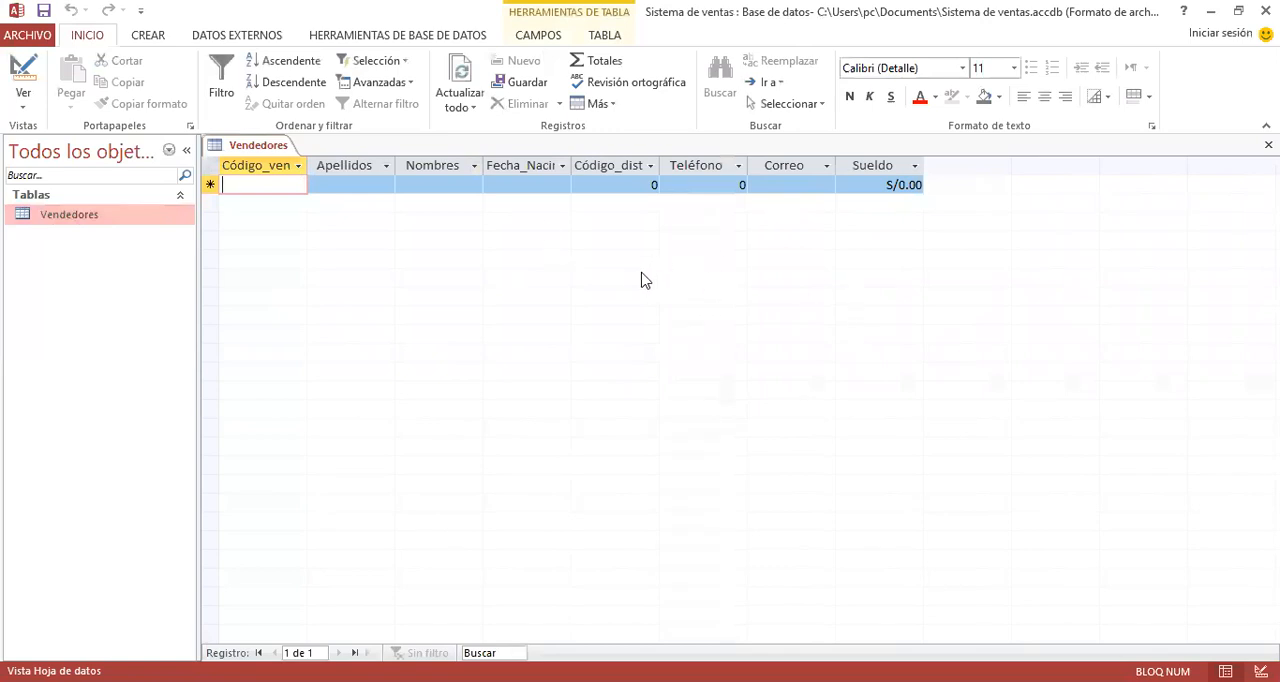
text(x0001)
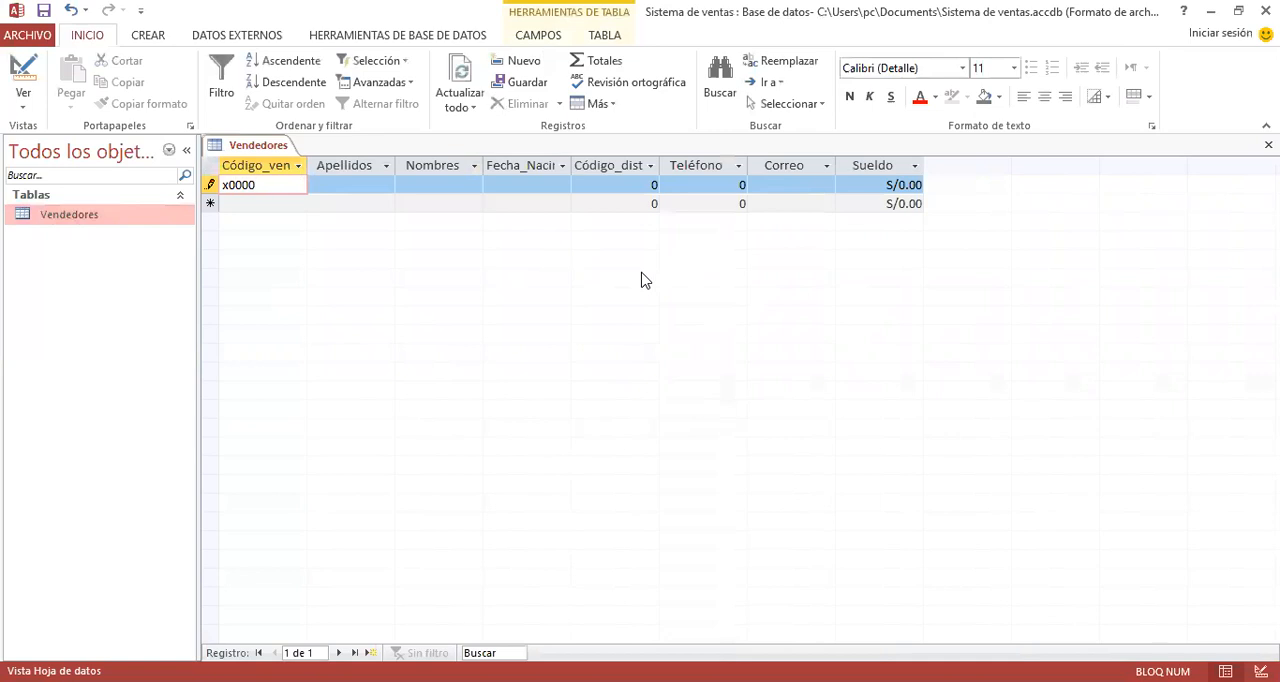
key(Tab)
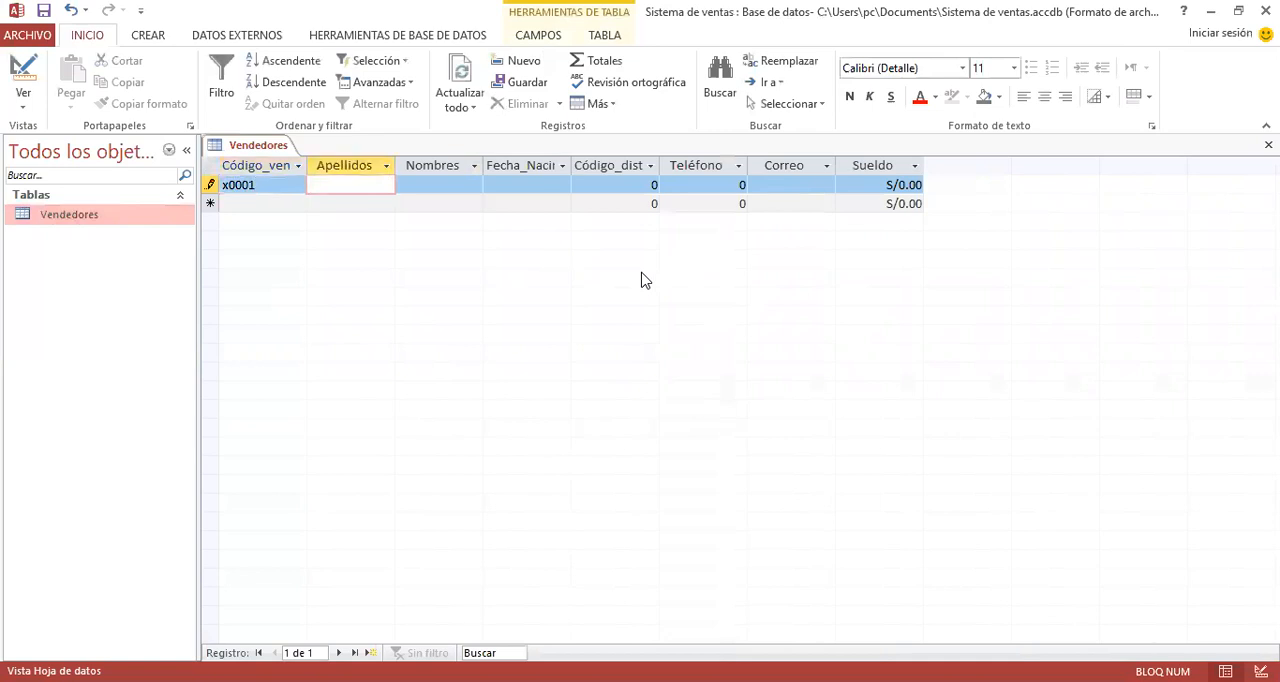
- Enter the vendor's surnames in Apellidos and given names in Nombres
key(Tab)
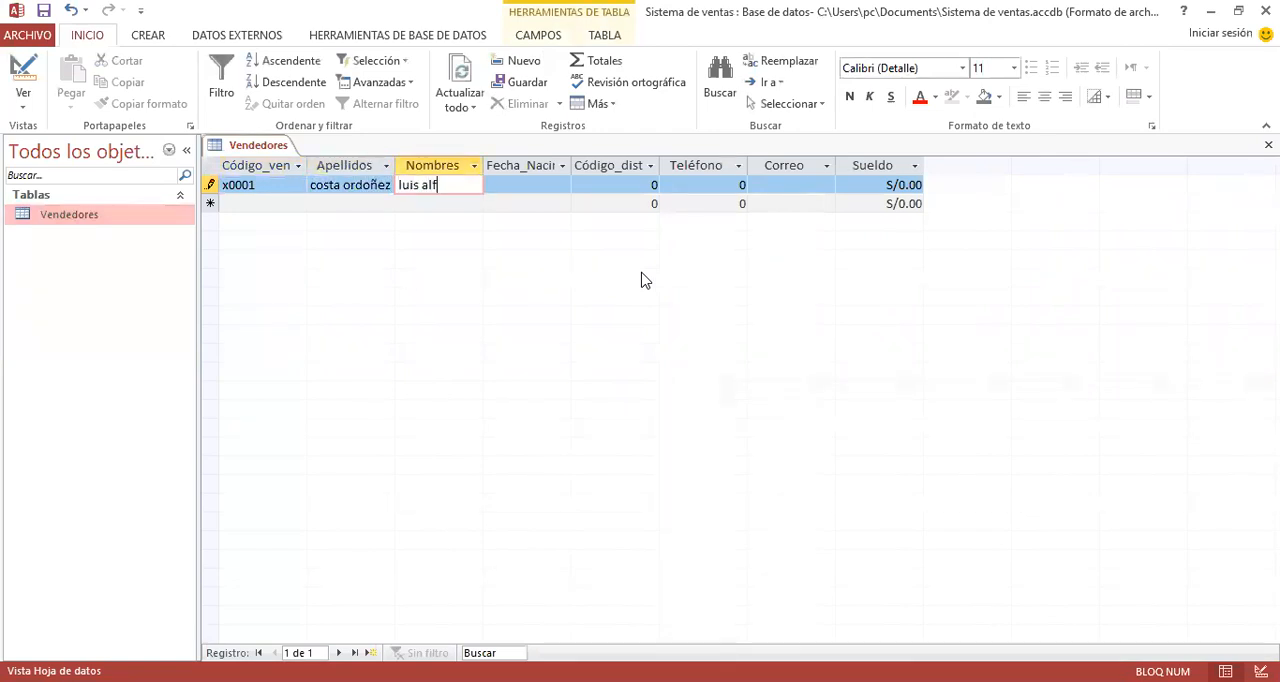
key(Tab)
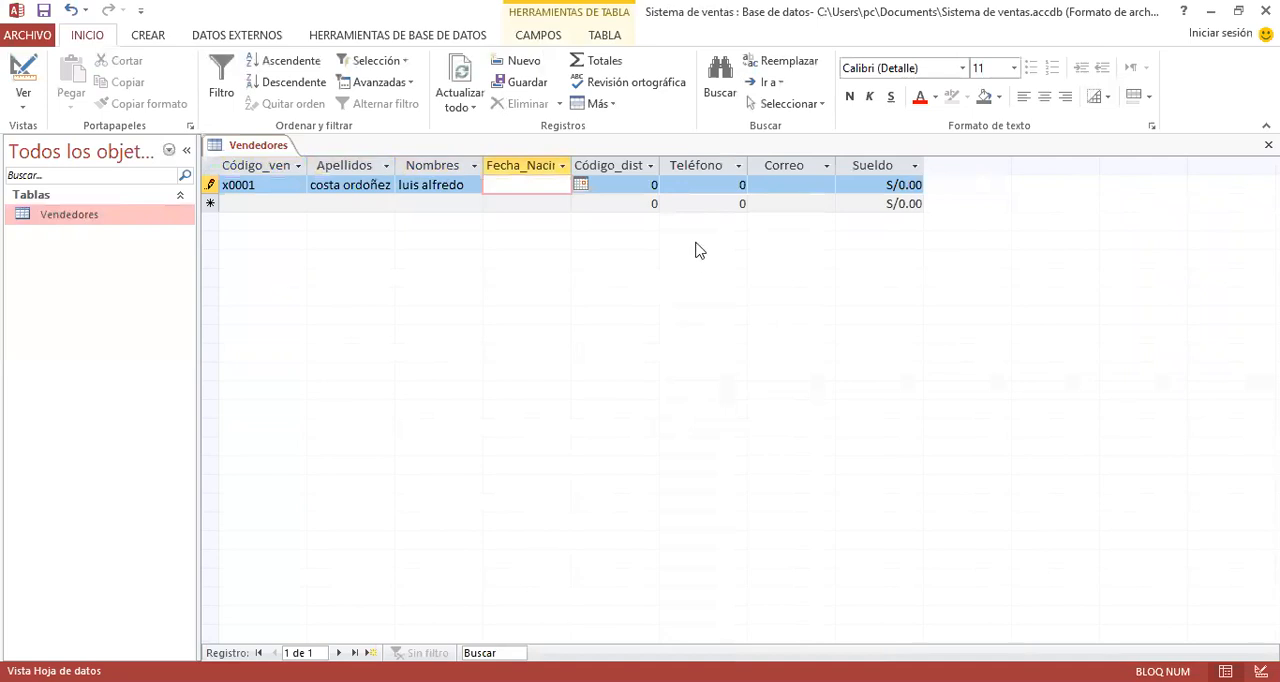
- Choose the vendor's date of birth from the calendar and set Código_distrito to 2
click(580, 185)
click(437, 203)
click(437, 203)
click(437, 203)
click(437, 203)
click(437, 203)
click(437, 203)
click(437, 203)
click(437, 203)
click(437, 203)
click(437, 203)
click(437, 203)
click(437, 203)
click(437, 203)
click(437, 203)
click(437, 203)
click(437, 203)
click(437, 203)
click(437, 203)
click(437, 203)
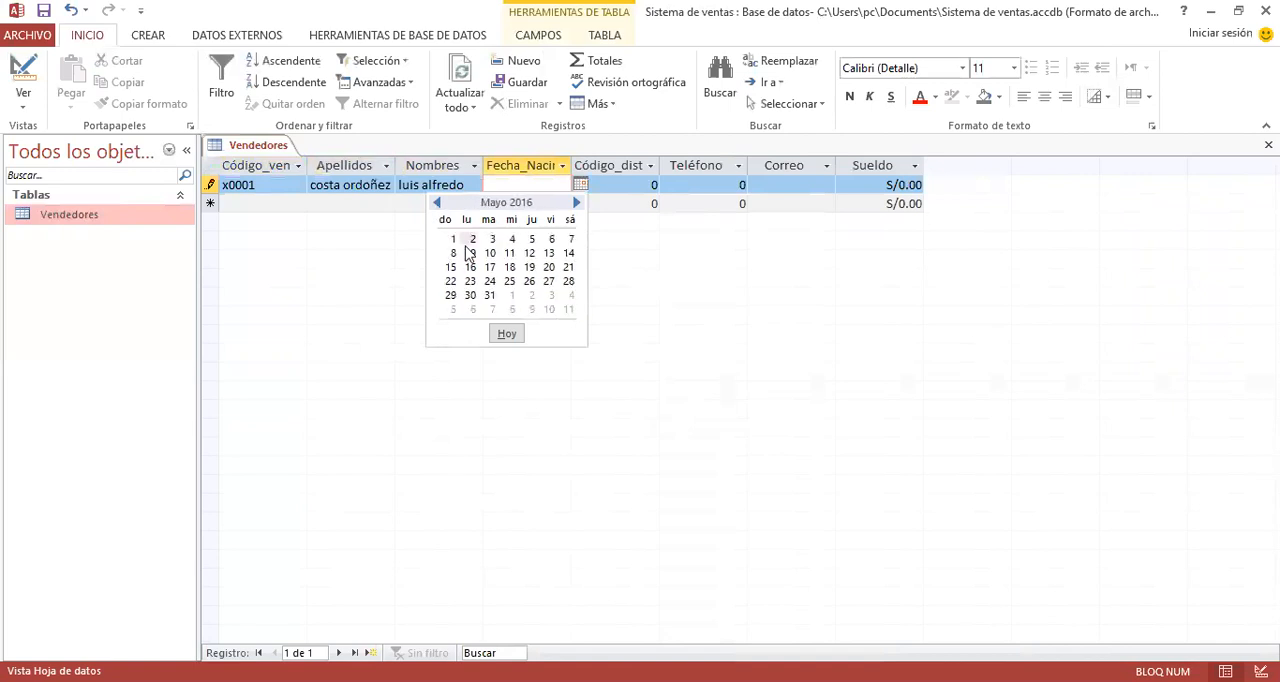
click(470, 255)
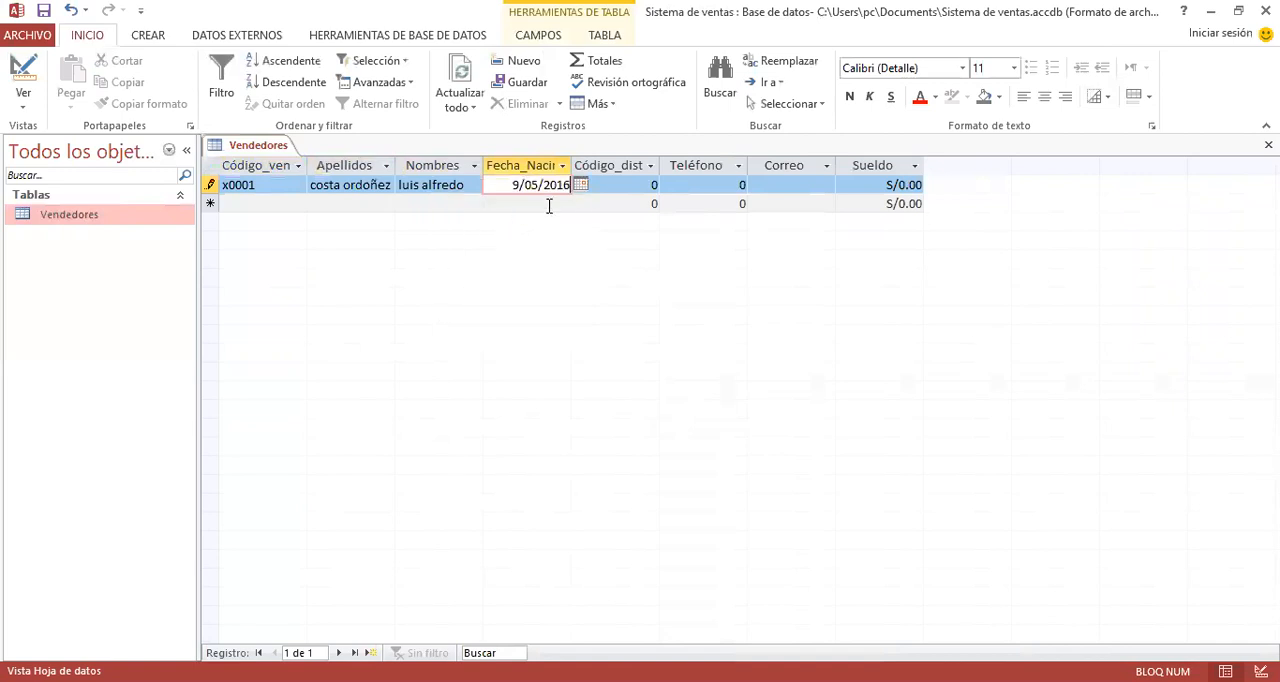
click(635, 185)
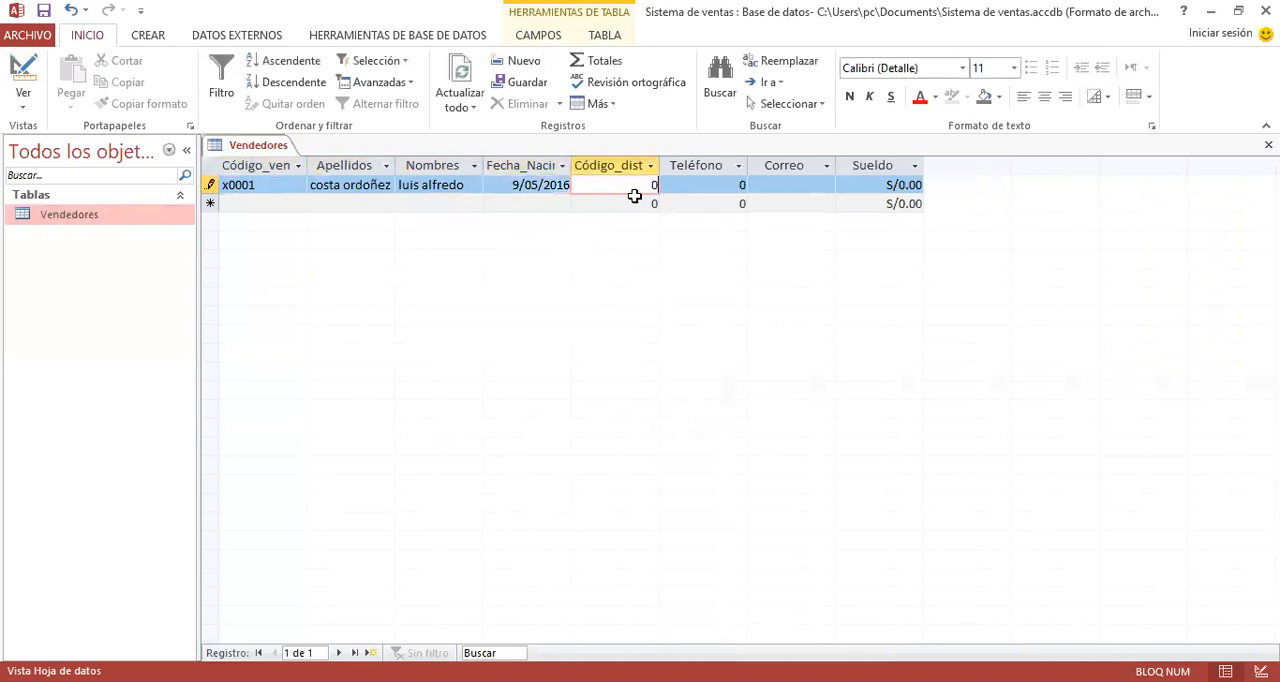
text(2)
- Try to enter the vendor's phone number in the Teléfono field of the first record
click(712, 185)
text(523342)
click(788, 184)
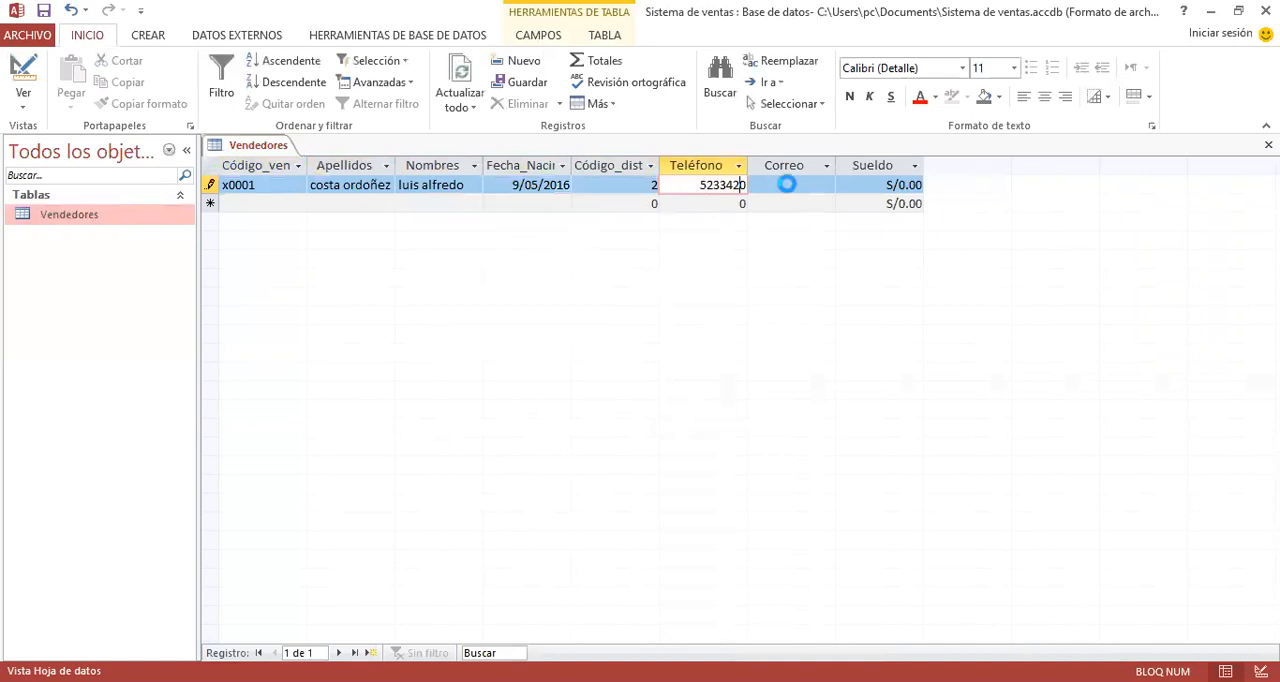
key(Escape)
key(Escape)
click(741, 202)
click(742, 185)
key(Down)
key(Up)
key(Return)
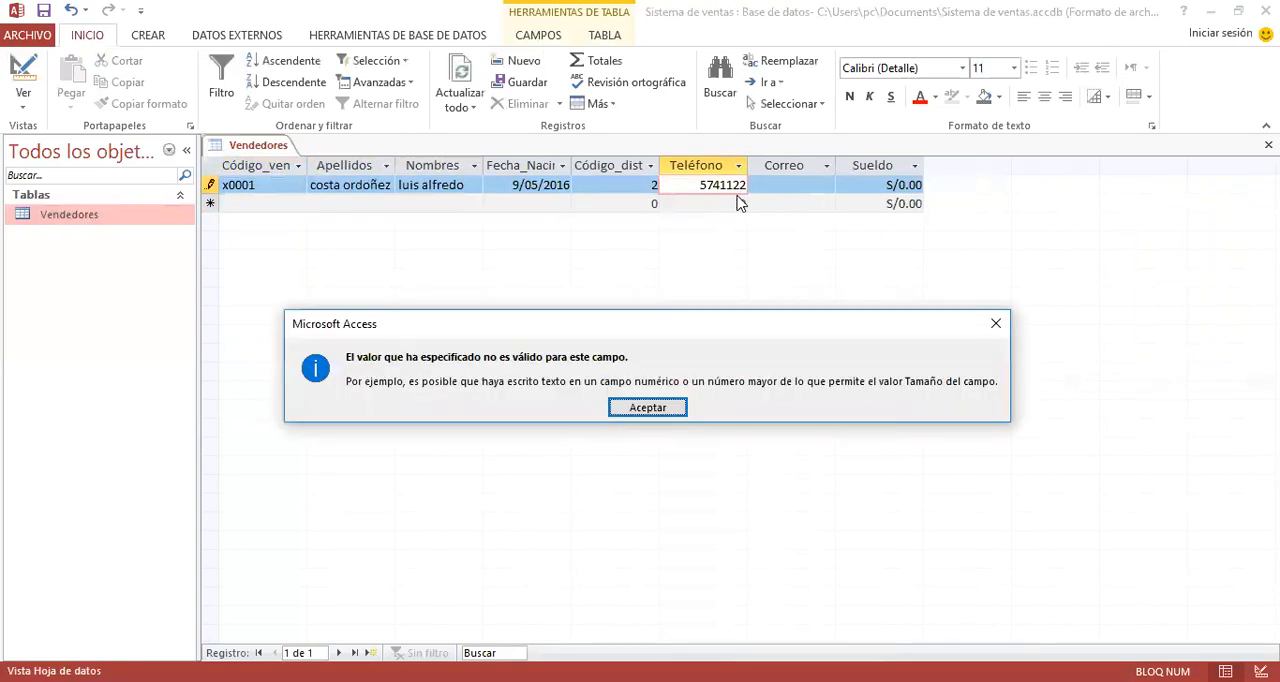
key(Escape)
key(Escape)
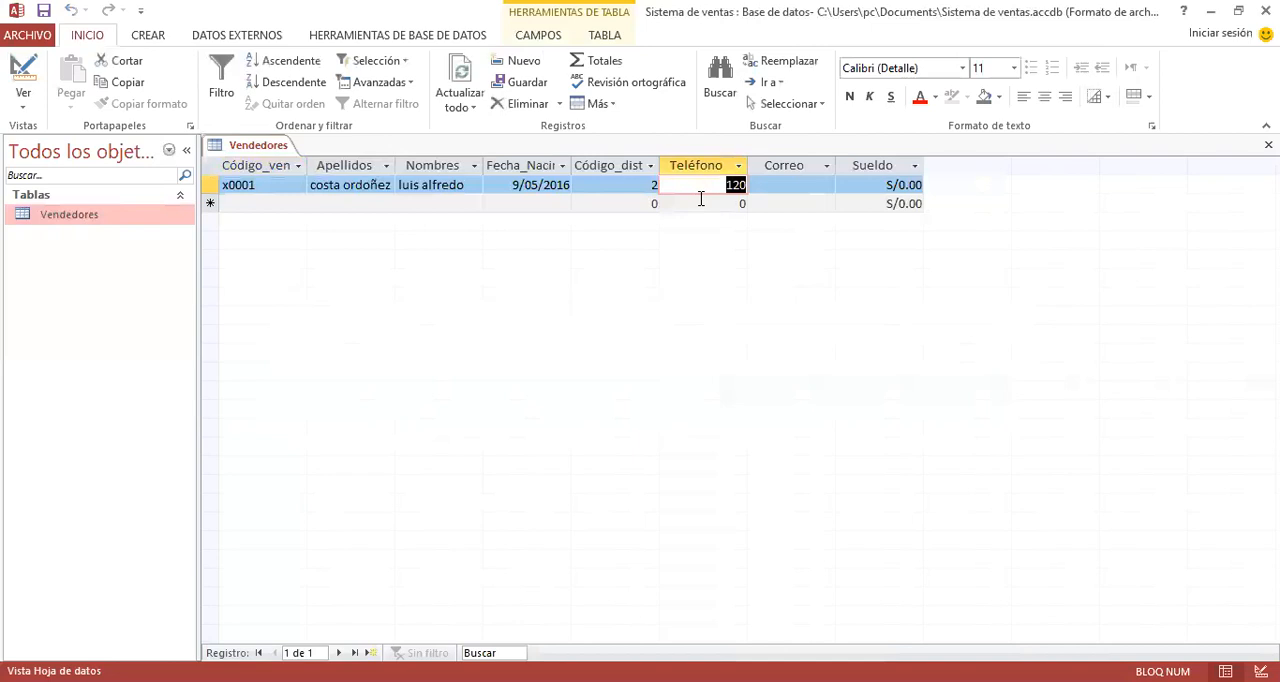
- Change the field size of Teléfono to Entero largo in design view, save the table and return to datasheet view
click(702, 200)
click(696, 168)
right_click(697, 174)
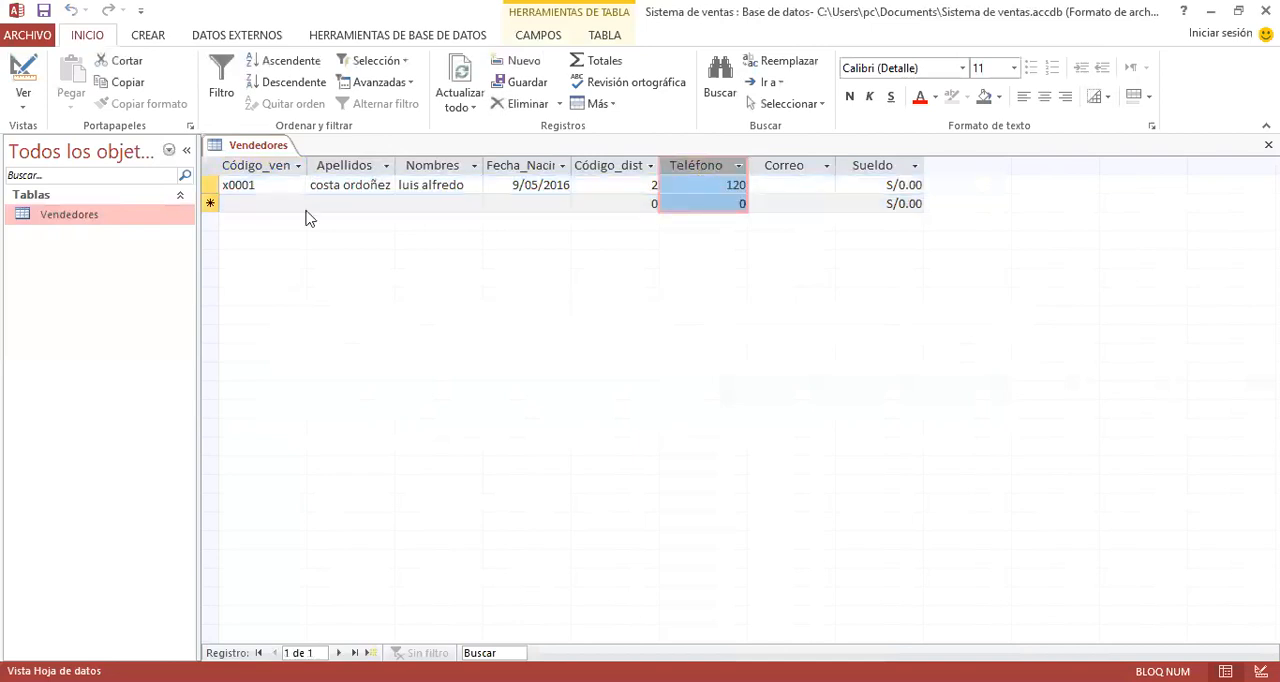
right_click(252, 150)
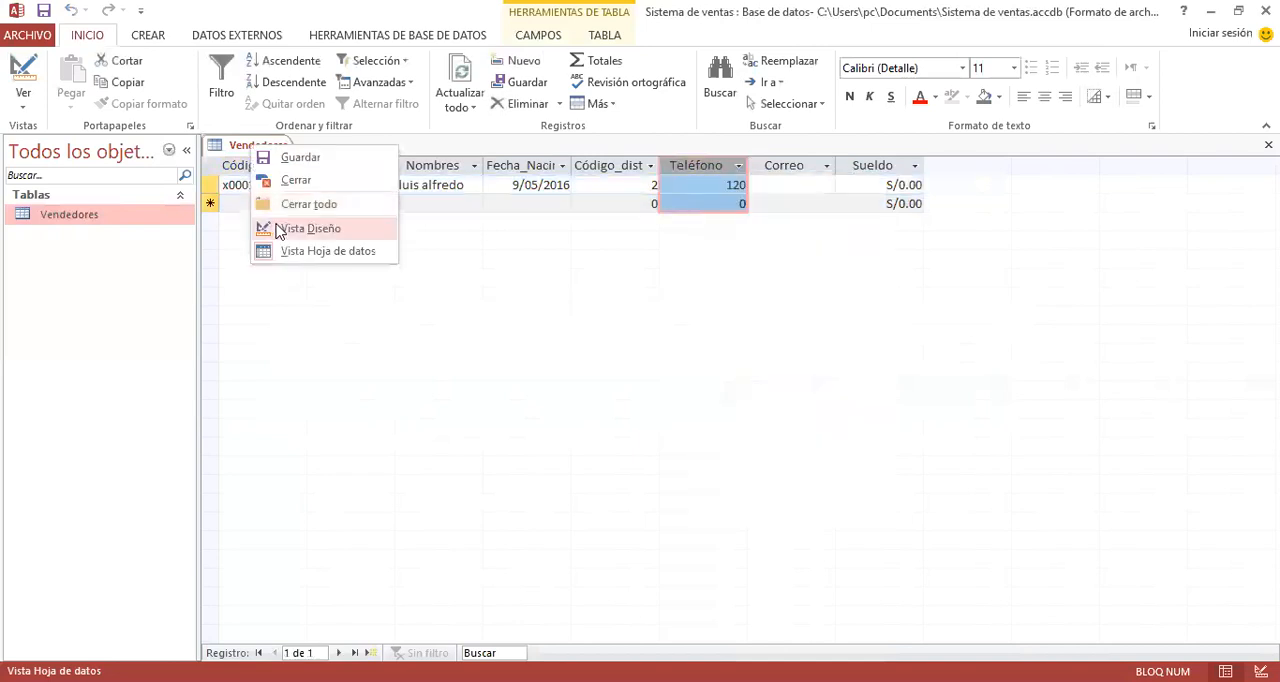
click(280, 232)
click(480, 272)
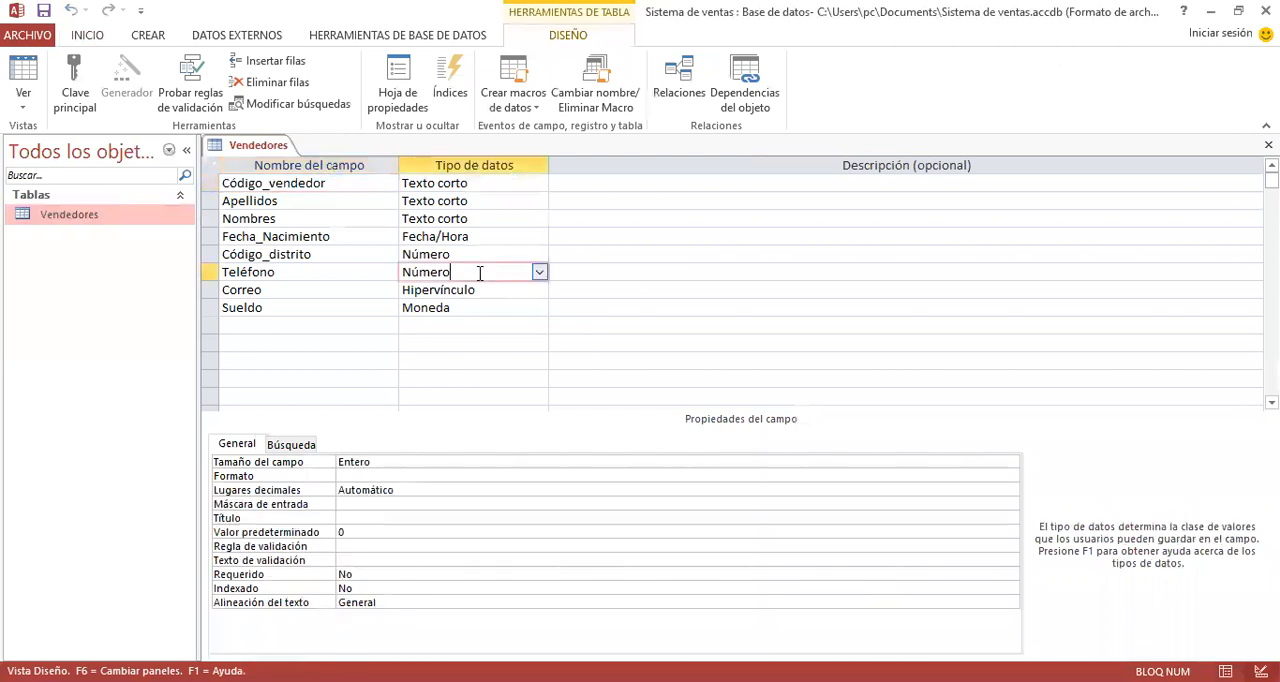
click(423, 462)
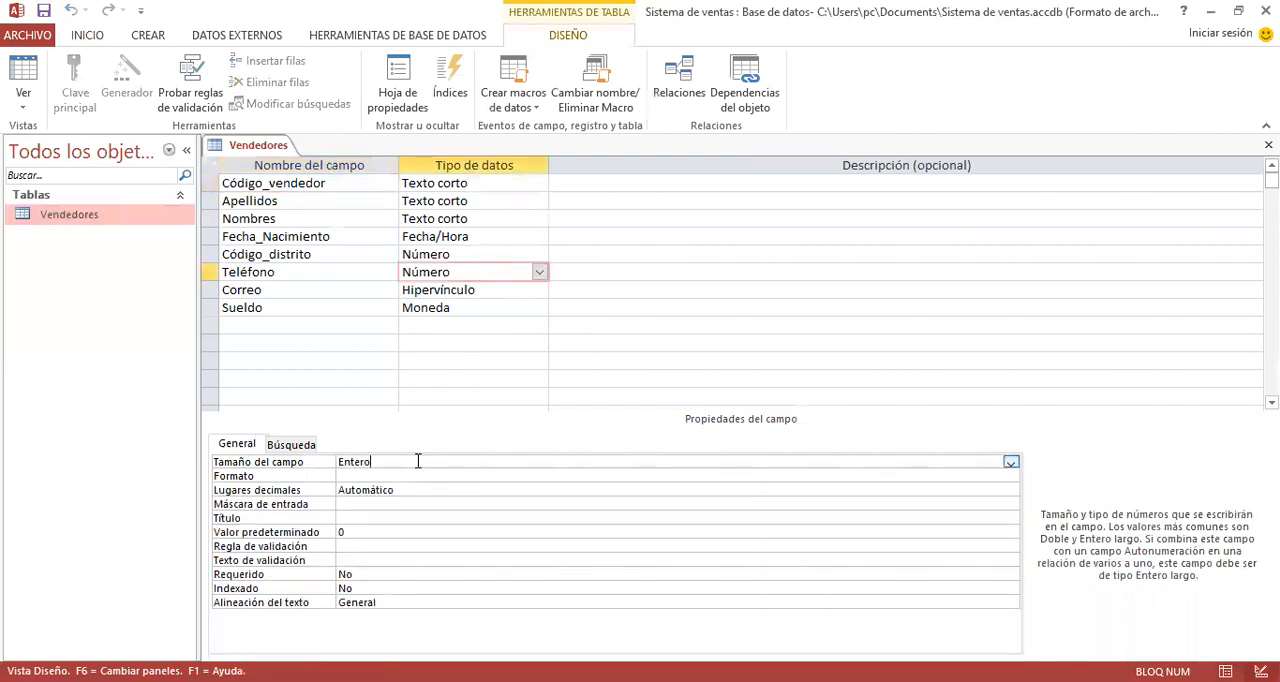
click(1011, 462)
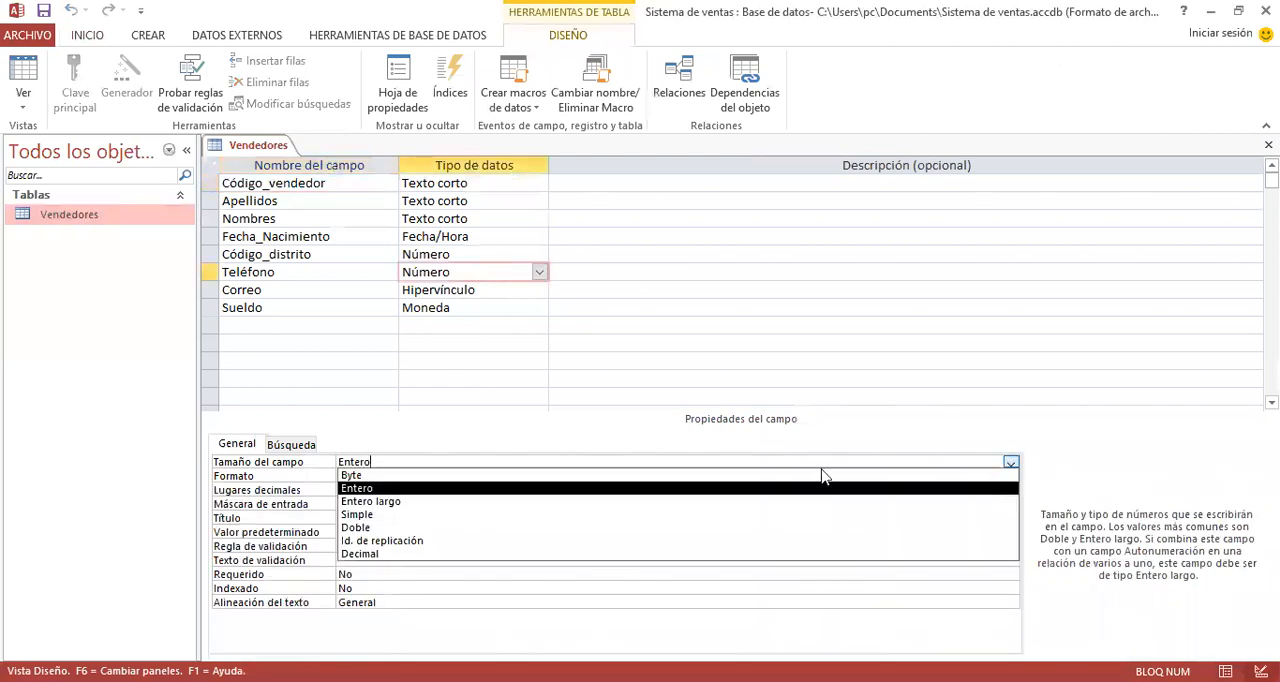
click(400, 502)
click(26, 78)
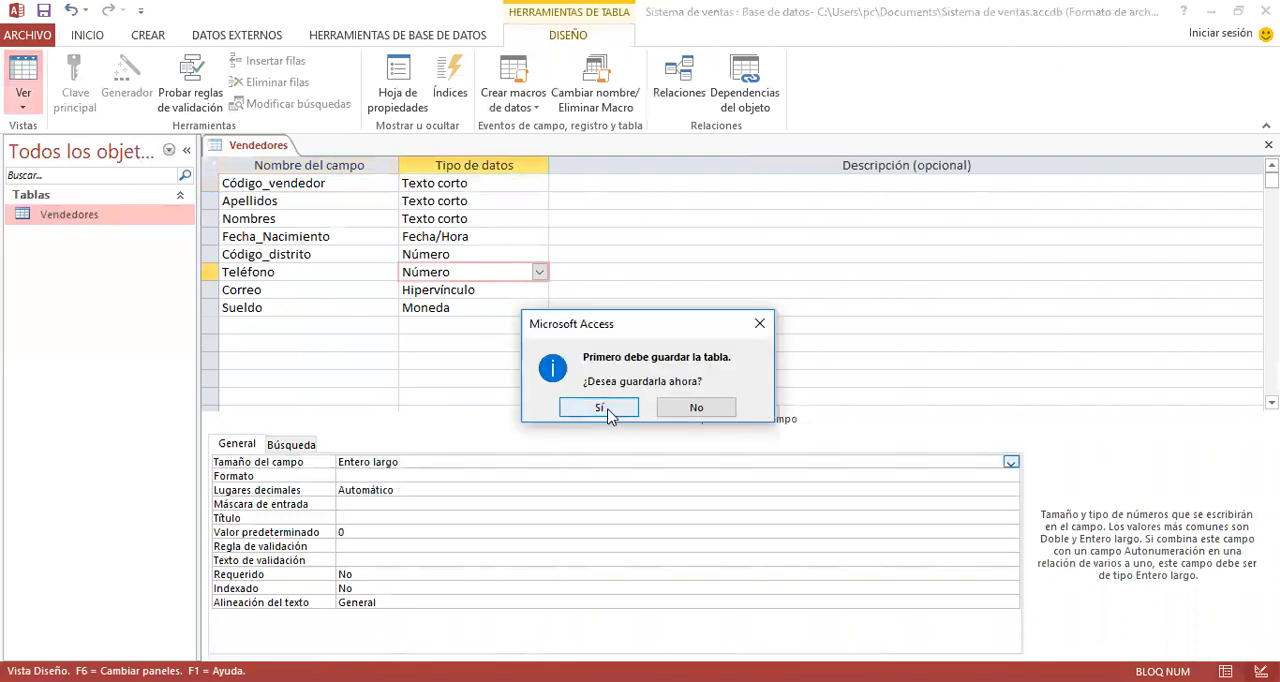
click(608, 411)
- Enter the vendor's phone number in the Teléfono field, replacing the existing value
drag(722, 188, 802, 188)
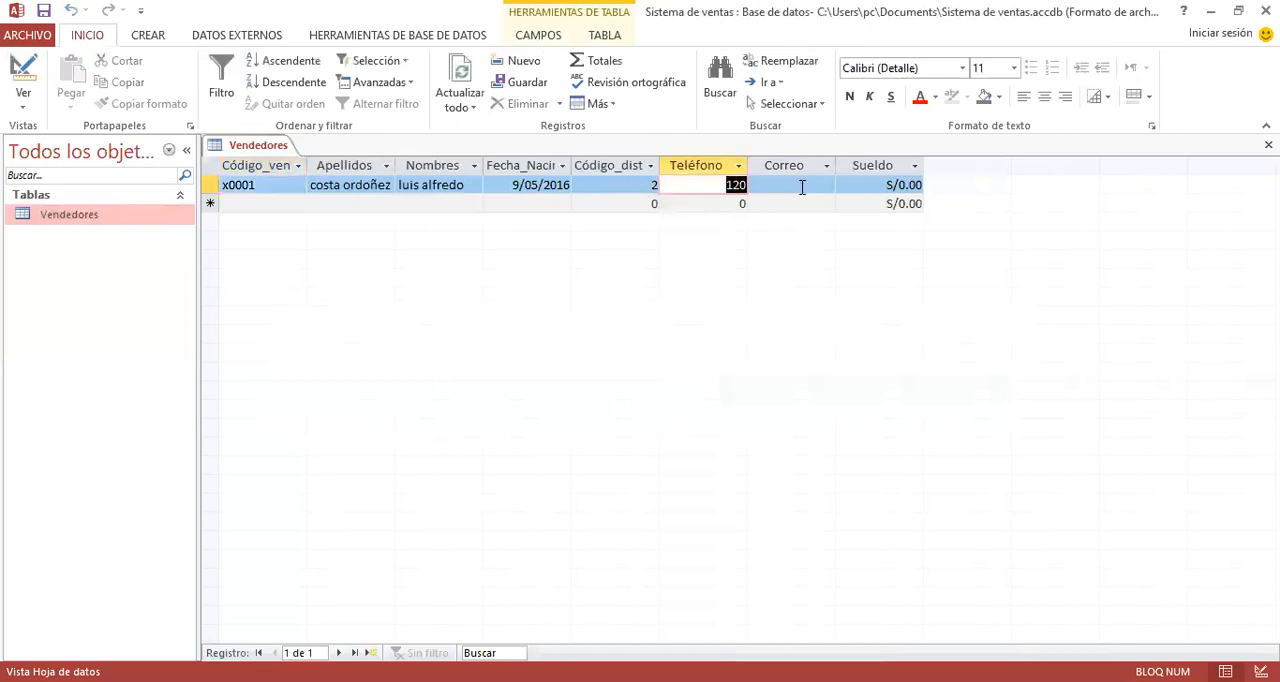
text(5649921)
key(Tab)
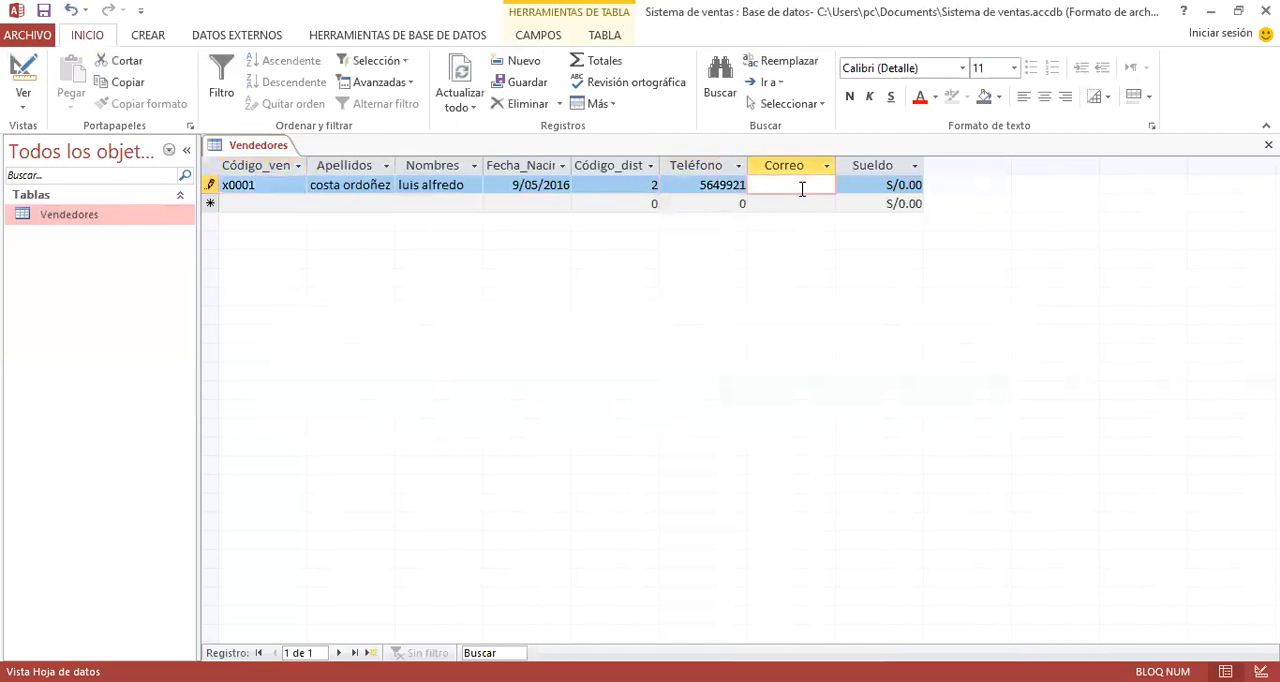
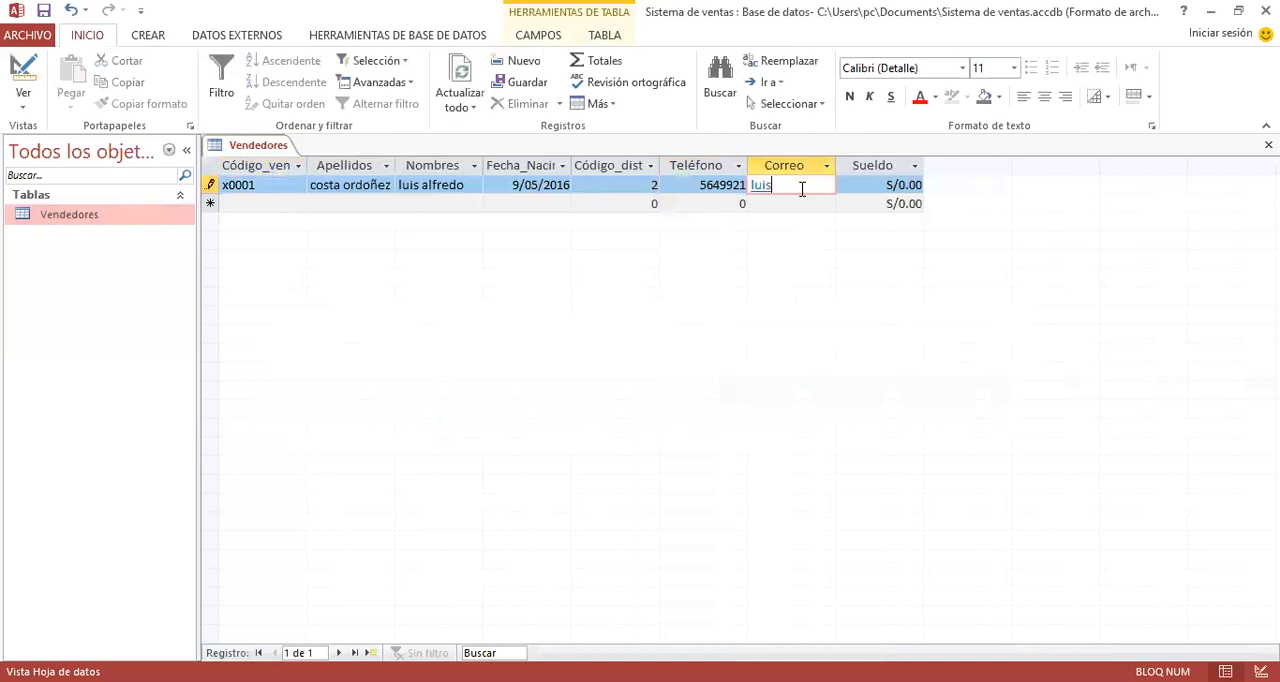
- Enter the vendor's e-mail address in the Correo field of the first record and widen the Correo column to fit it
key(Tab)
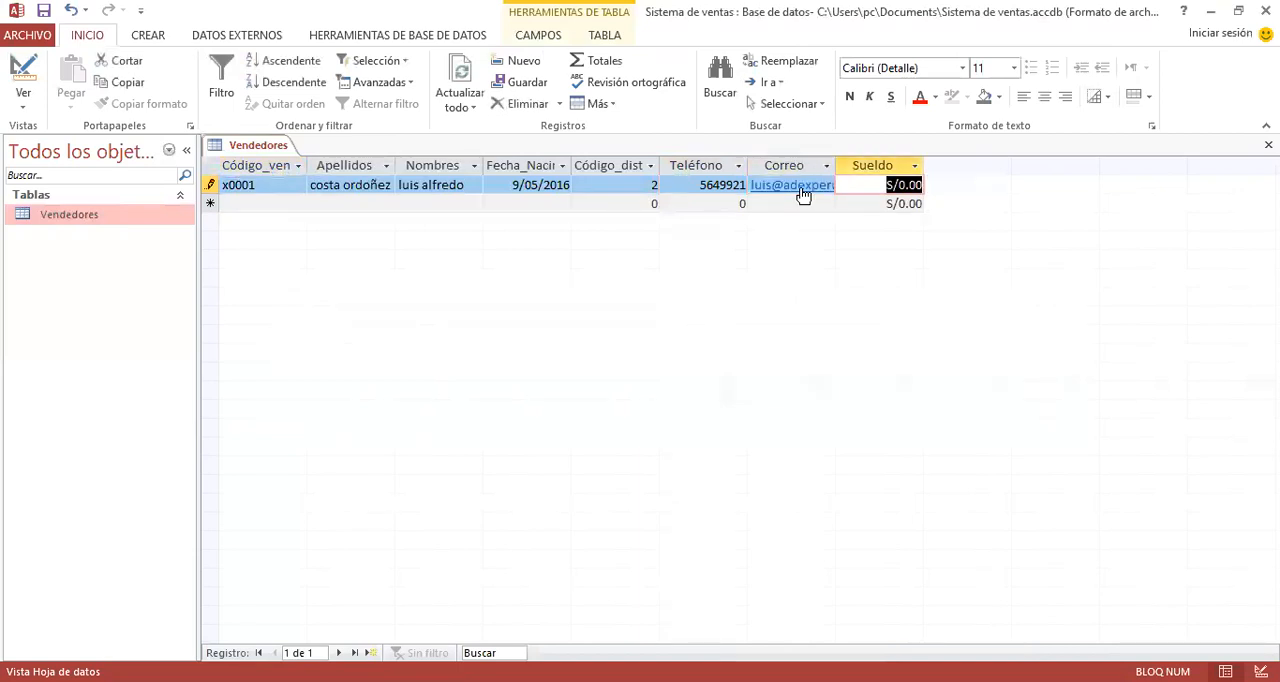
drag(834, 165, 913, 165)
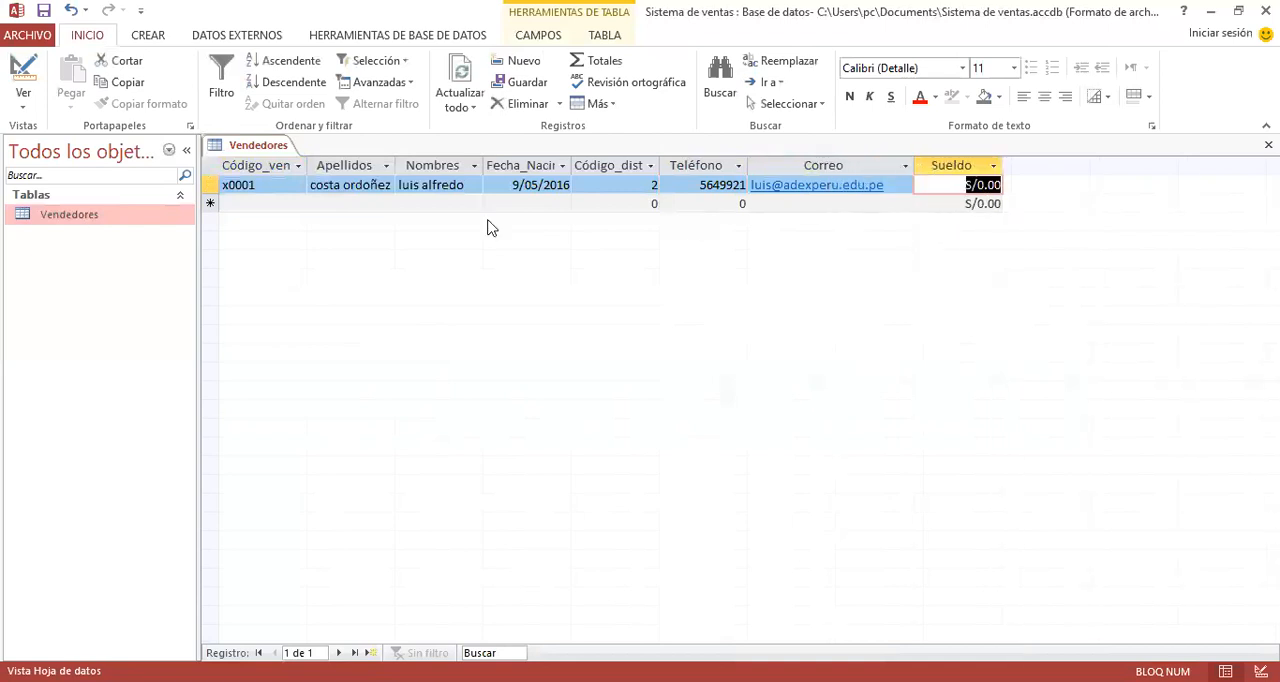
- Delete the first vendor record, x0001, from the Vendedores table and confirm the deletion
click(278, 204)
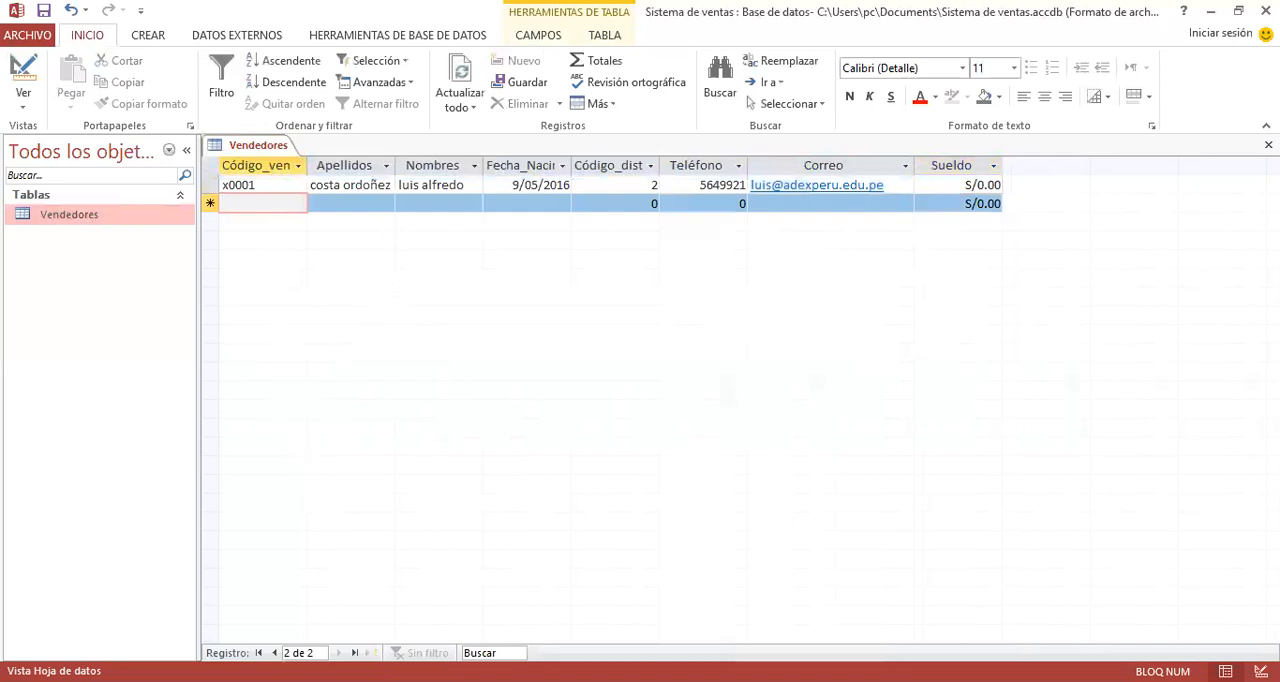
key(Up)
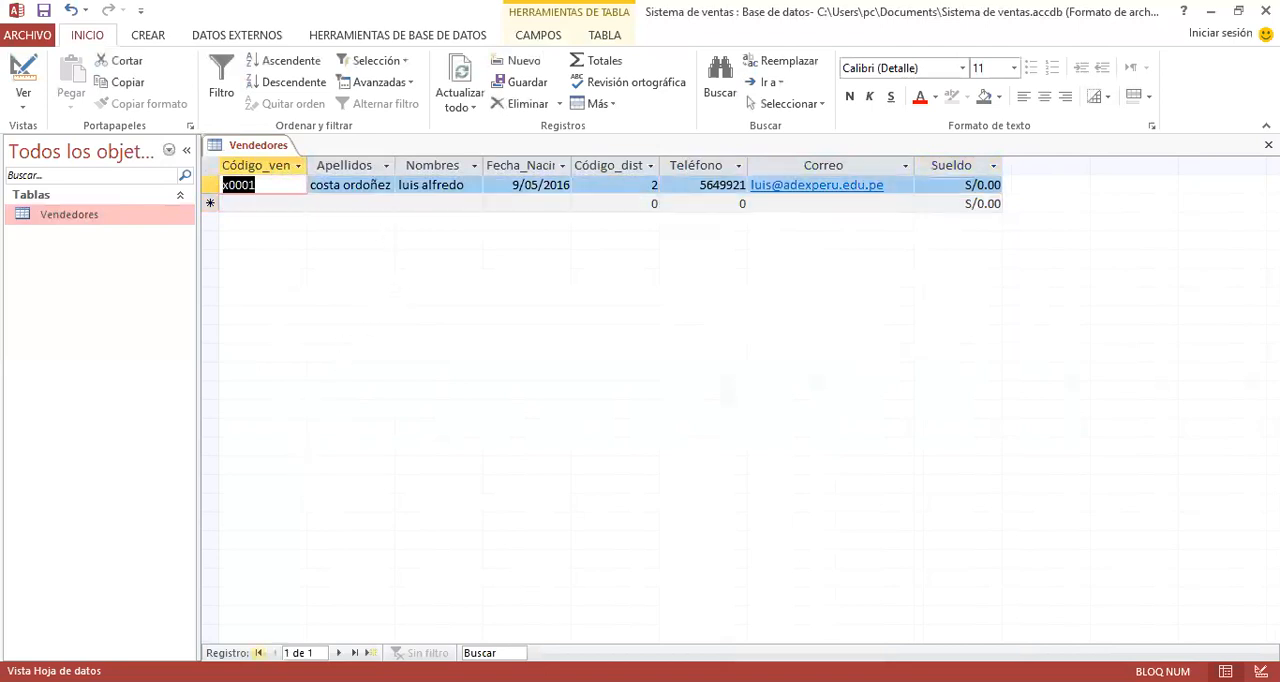
key(Down)
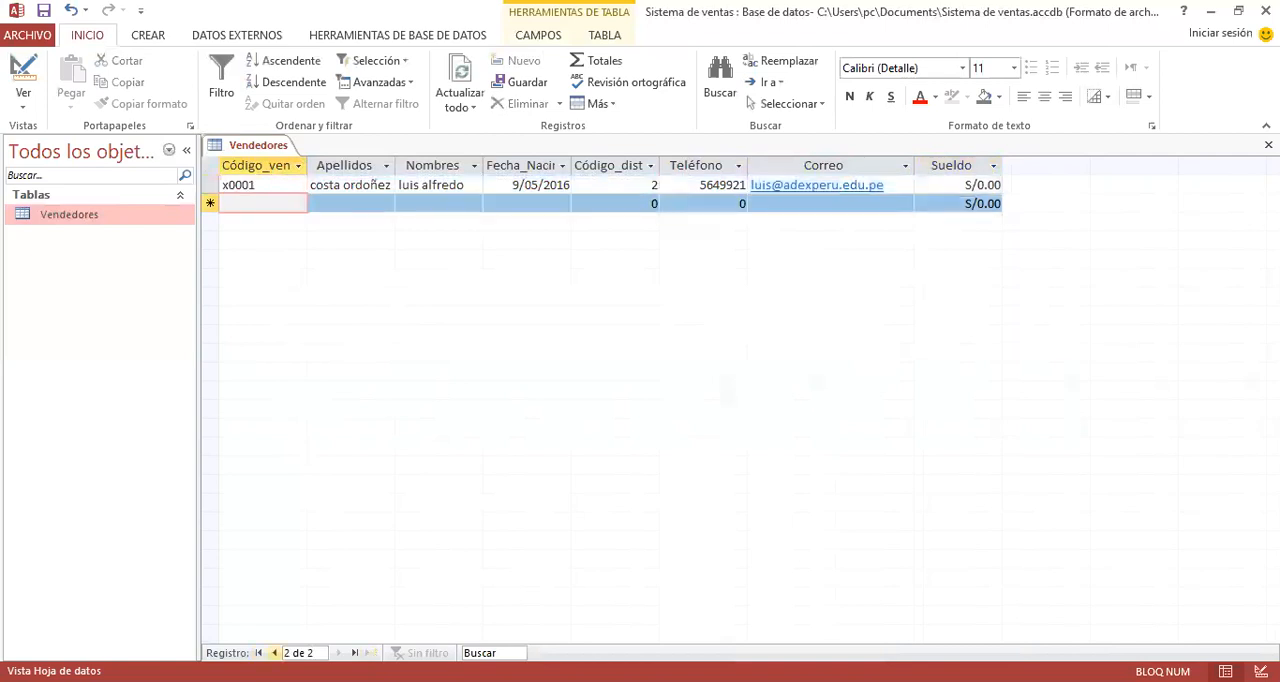
key(Up)
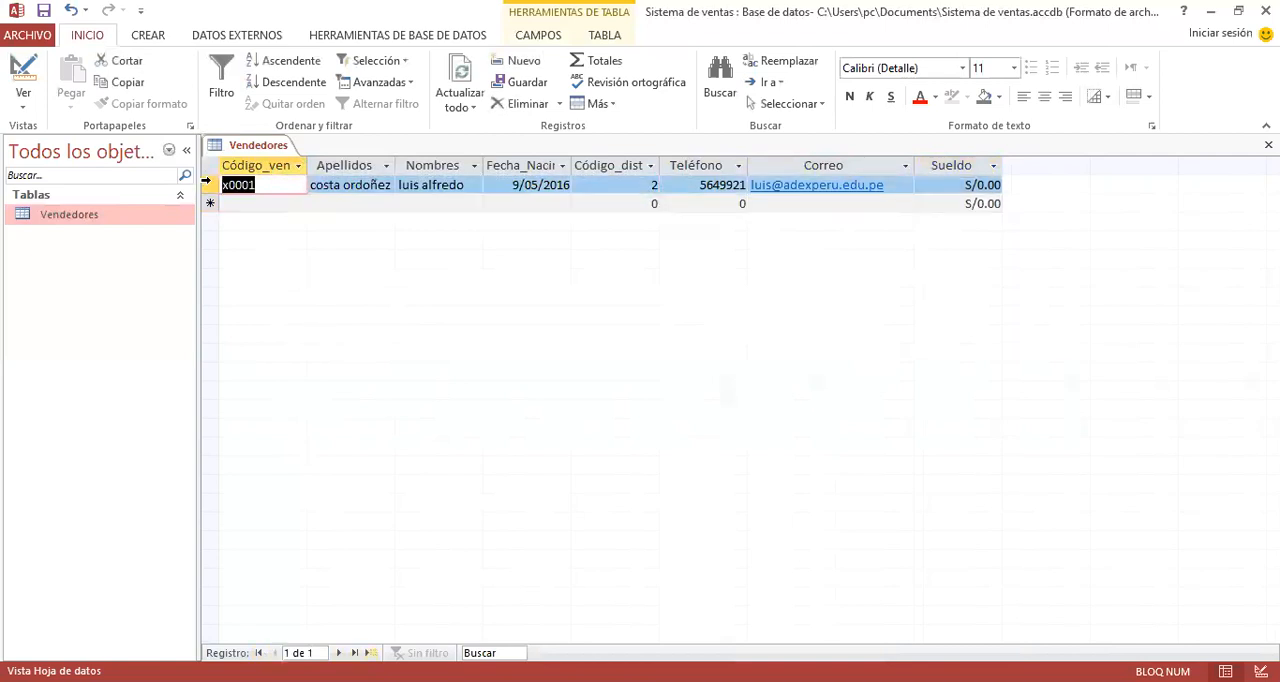
click(207, 184)
right_click(207, 184)
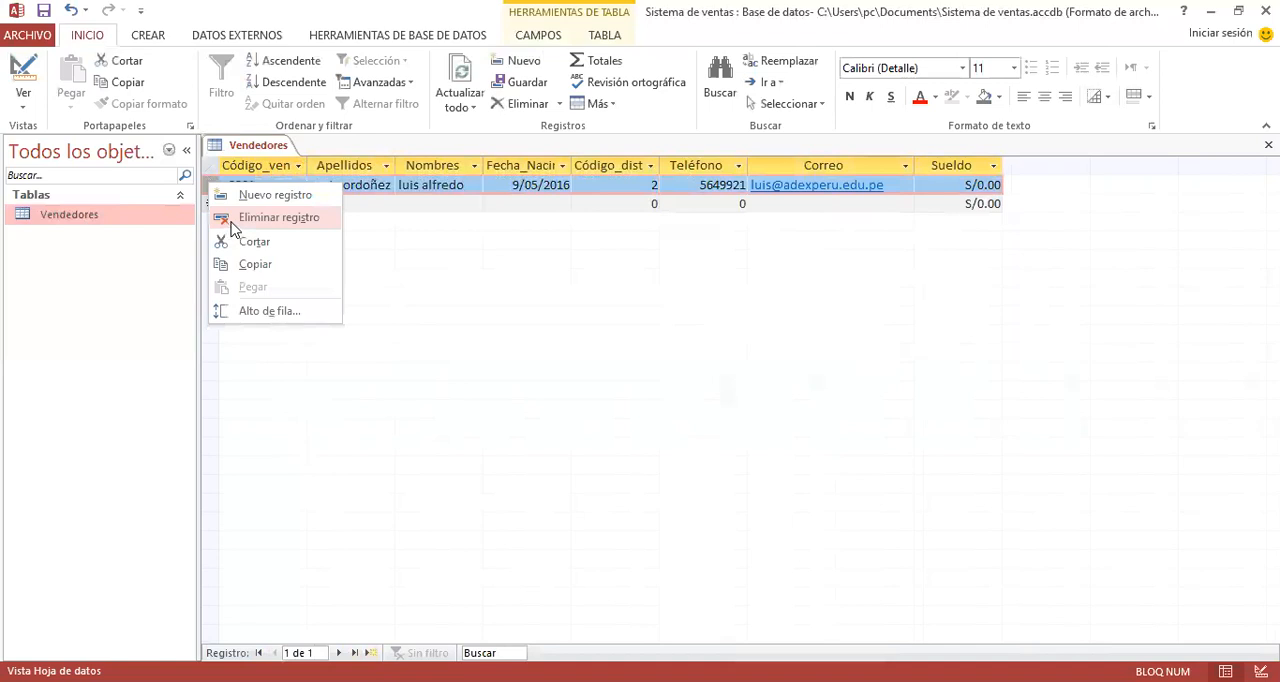
click(232, 218)
click(594, 420)
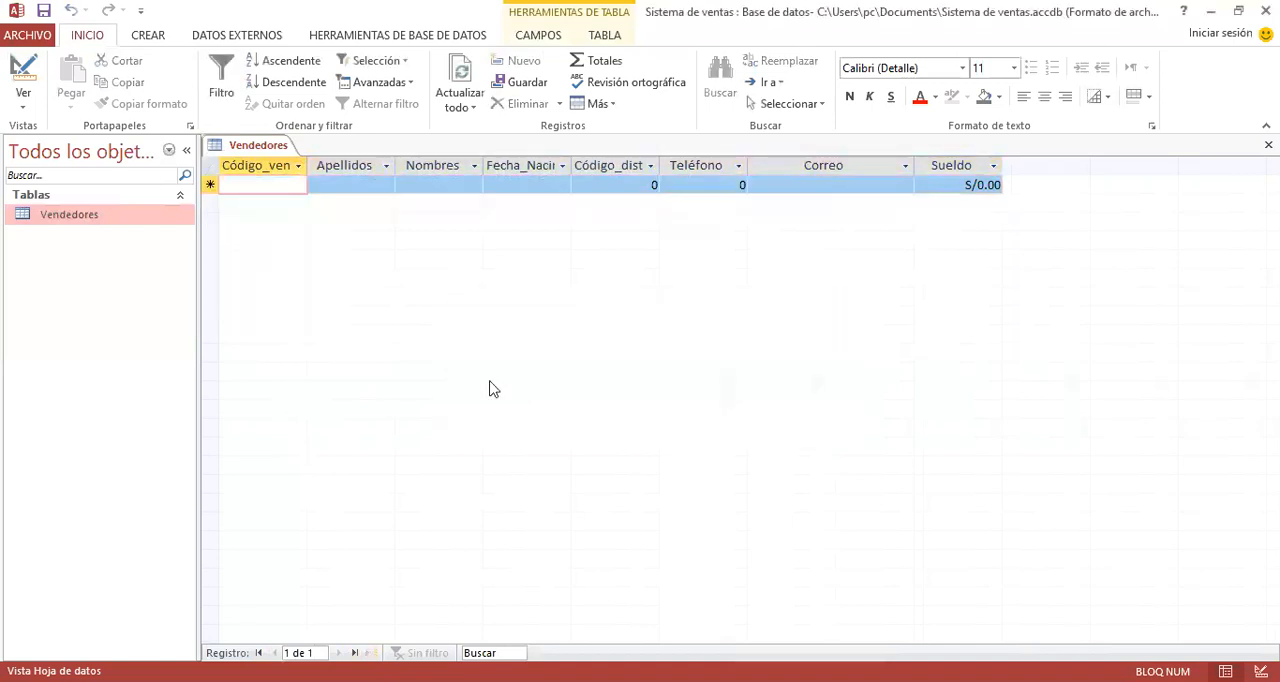
- Close the Vendedores table and answer the closing prompt
right_click(241, 143)
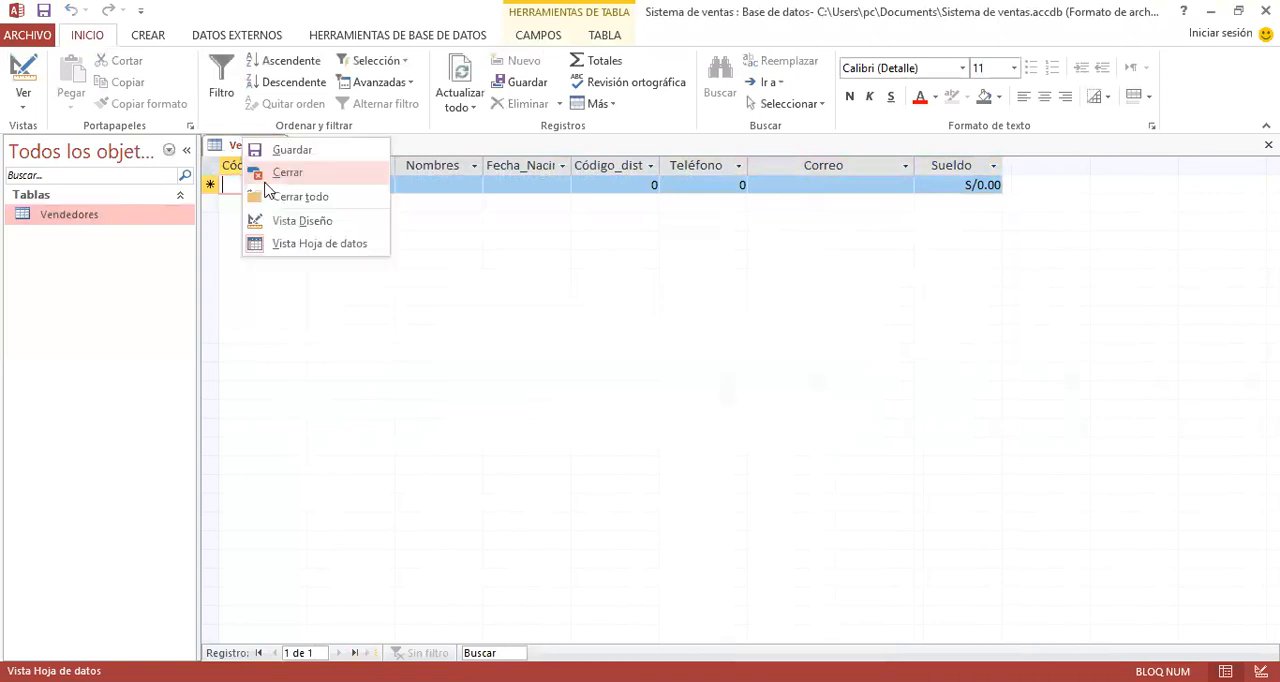
click(262, 177)
click(580, 406)
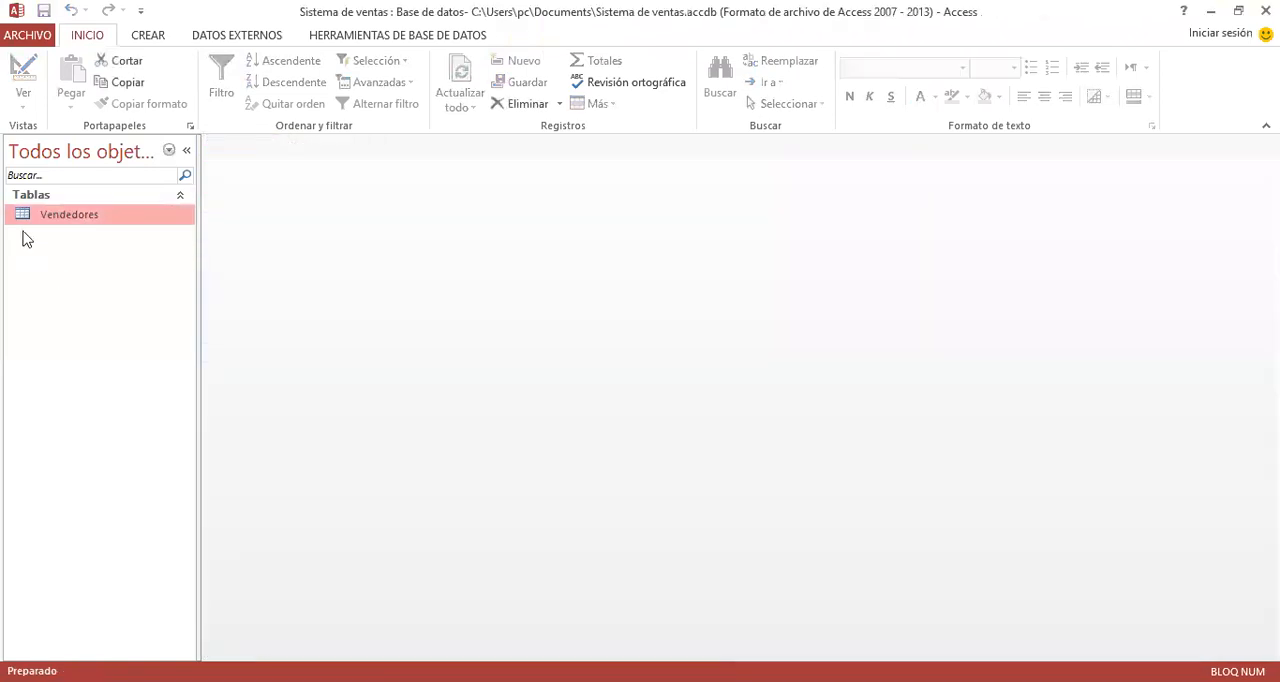